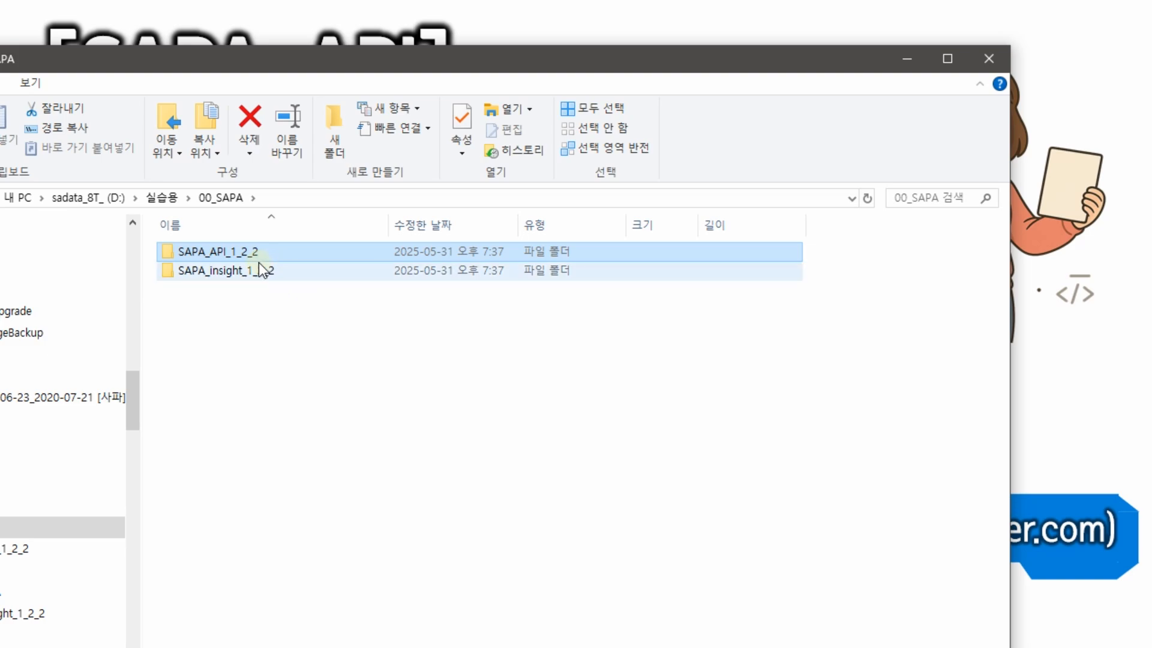
Open the SAPA_API_1_2_2 folder and look over its _internal folder, 30_DATA folder and SAPA_API_1_2_2.exe file.
double_click(235, 252)
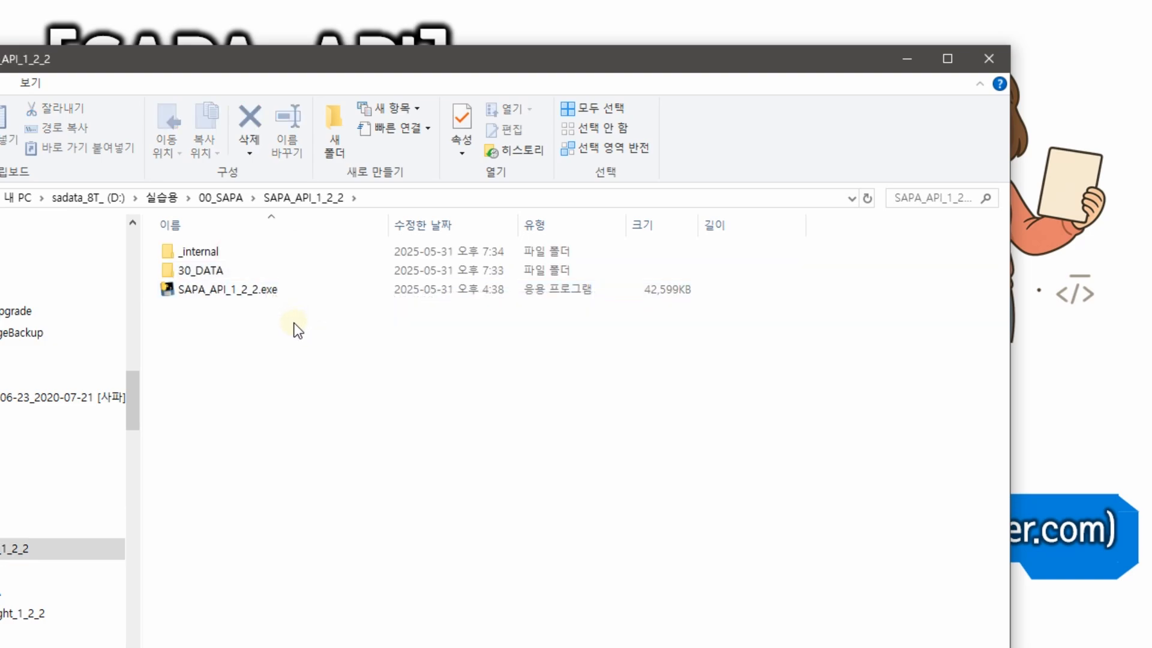
left_click_drag(205, 241, 207, 275)
left_click(207, 291)
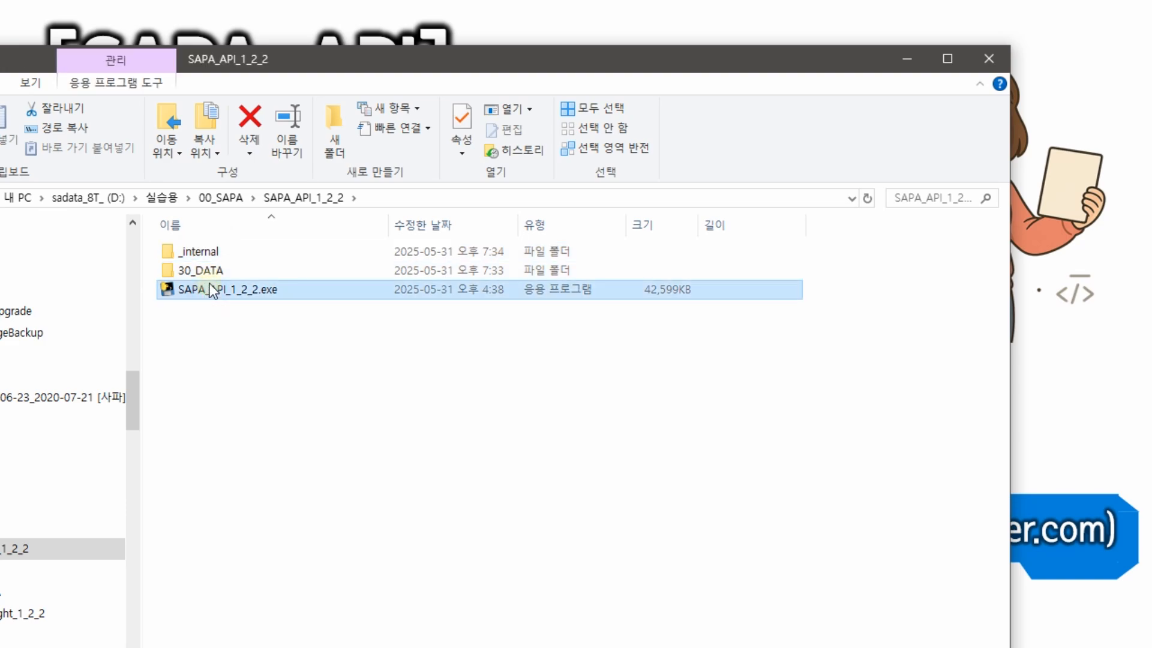
left_click(207, 272)
left_click(189, 254)
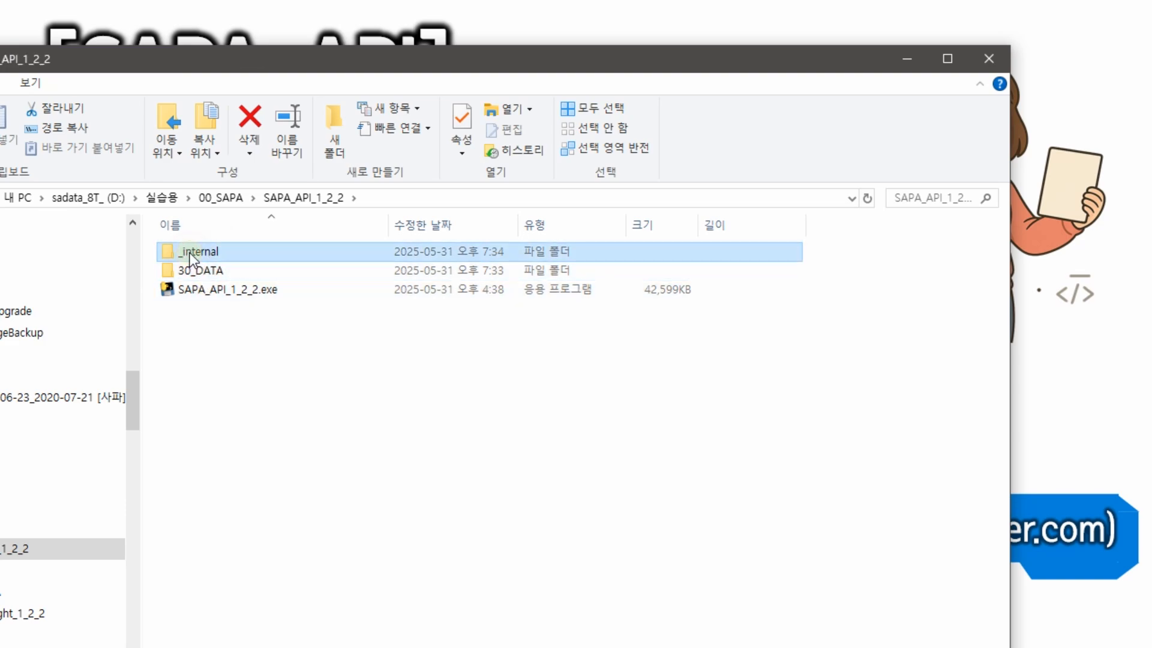
left_click(186, 269)
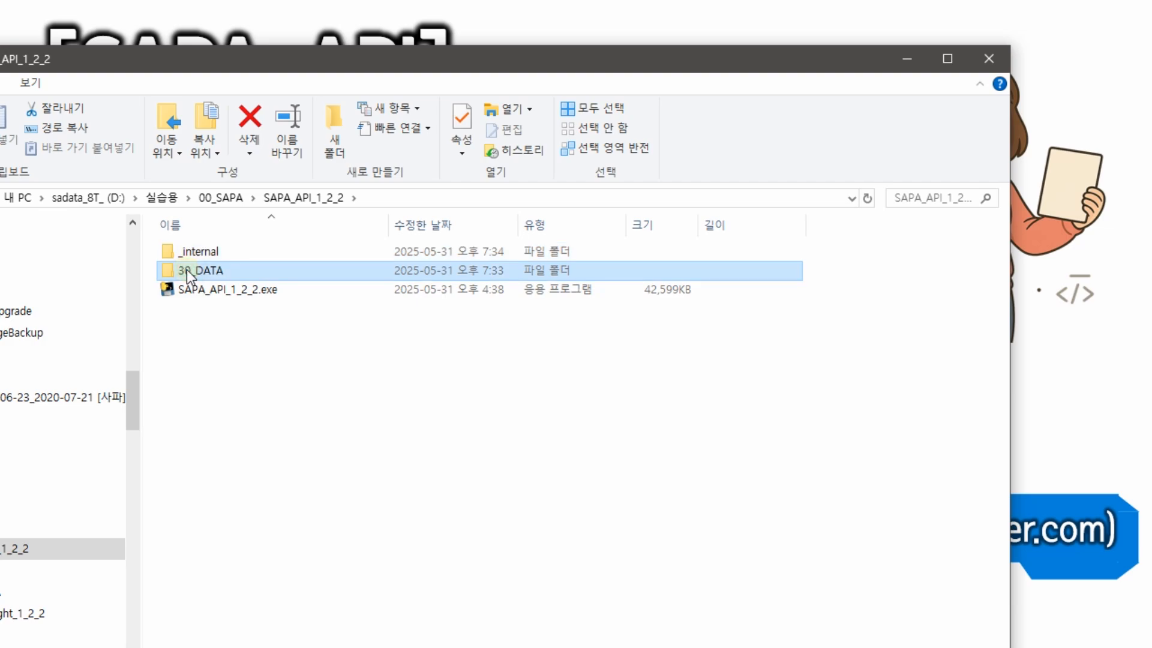
left_click(188, 289)
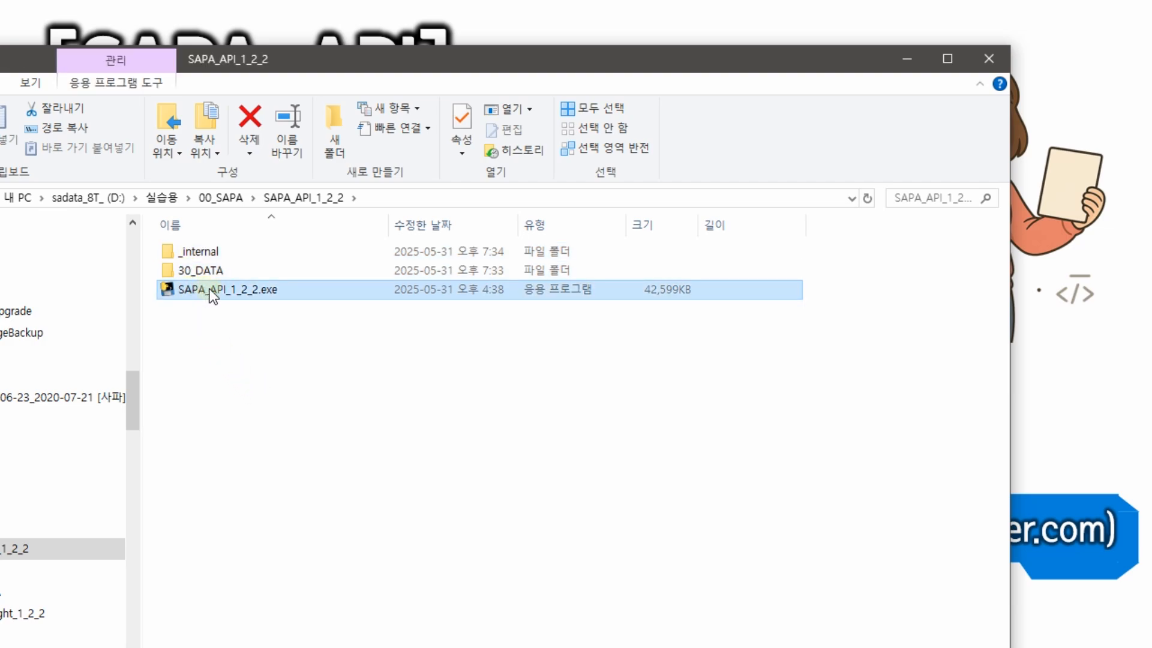
key("F2")
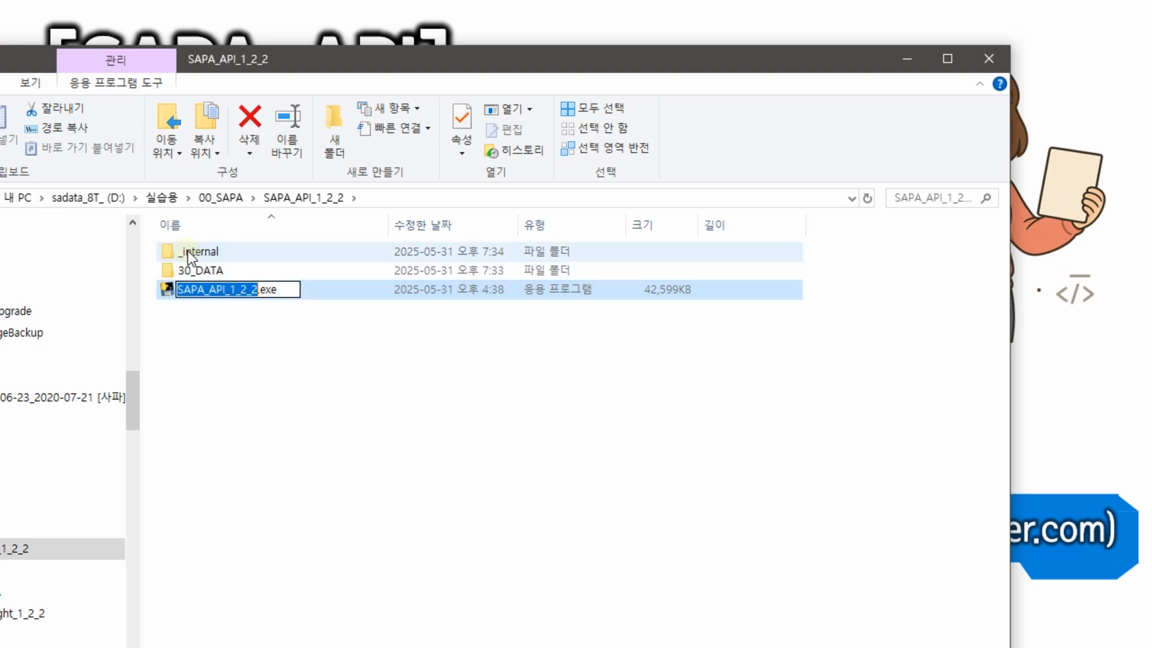
left_click(233, 345)
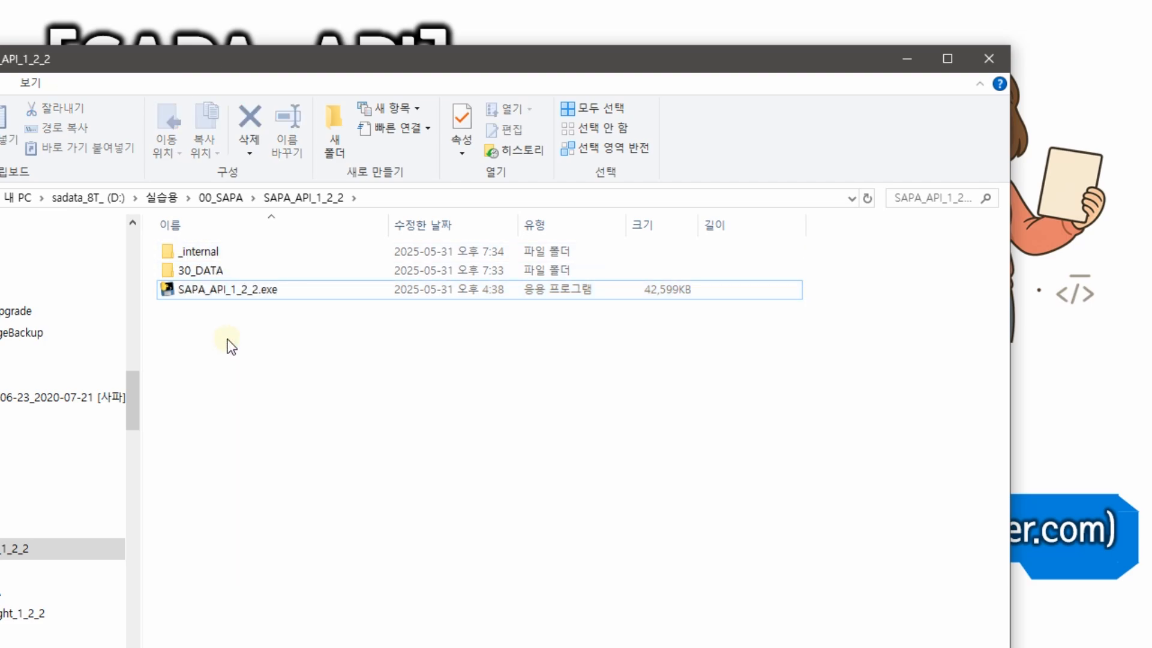
Run SAPA_API_1_2_2.exe and arrange its console and main program window so both are in view.
left_click_drag(285, 57, 222, 61)
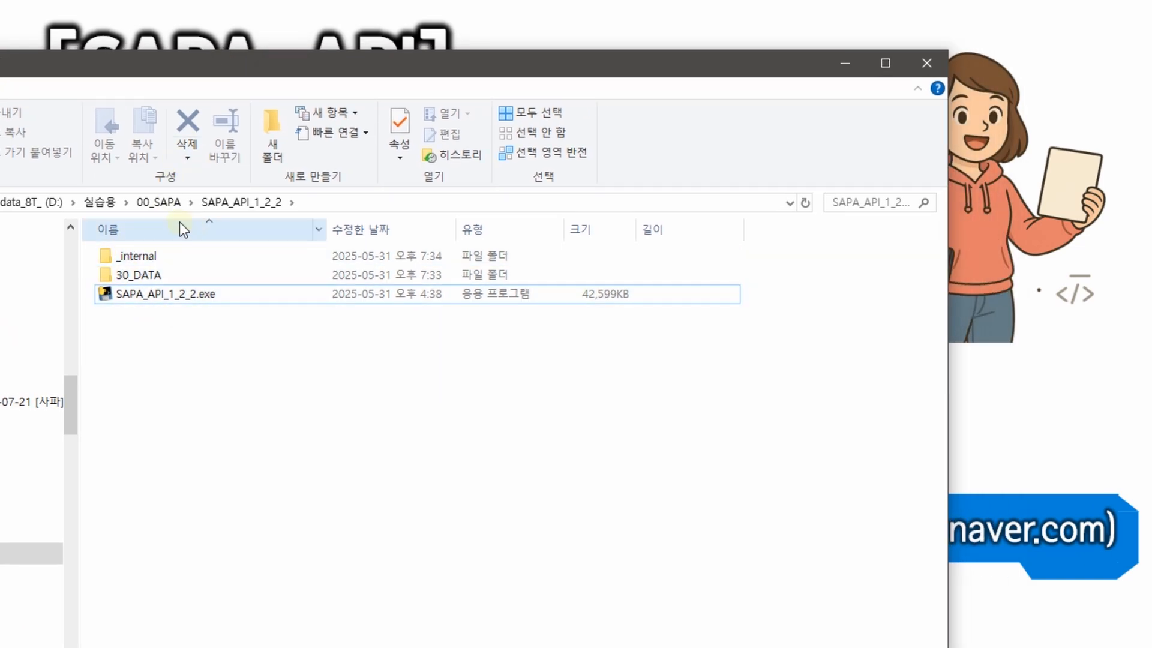
left_click(161, 299)
double_click(219, 297)
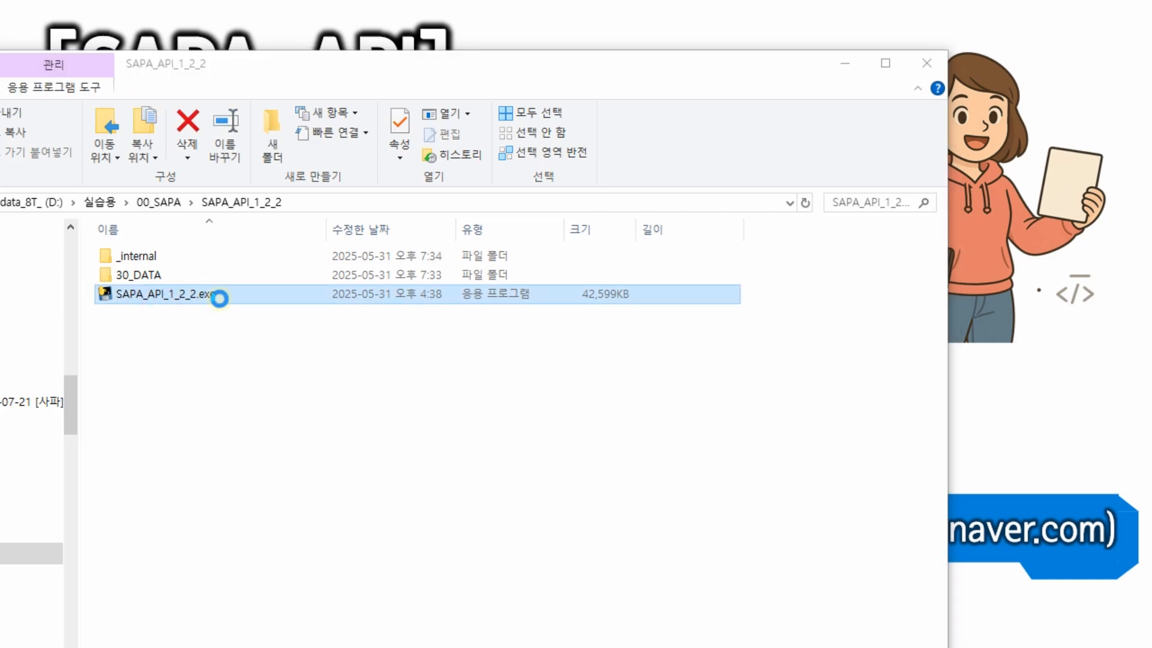
left_click_drag(111, 0, 485, 163)
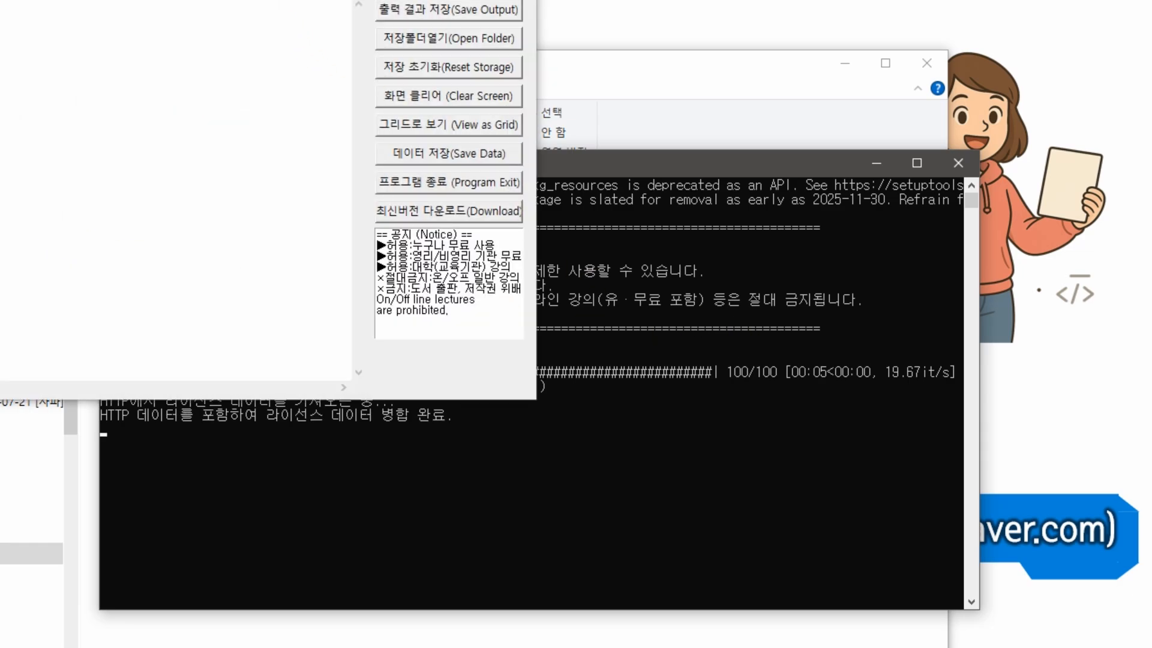
left_click(250, 1)
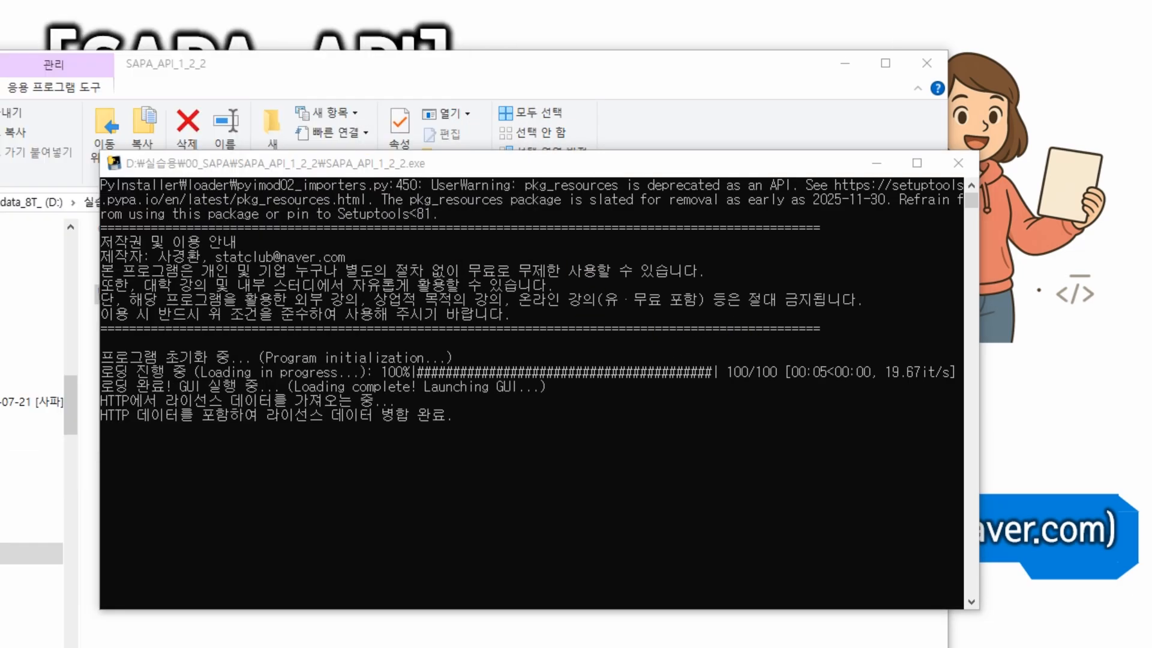
left_click_drag(634, 287, 0, 180)
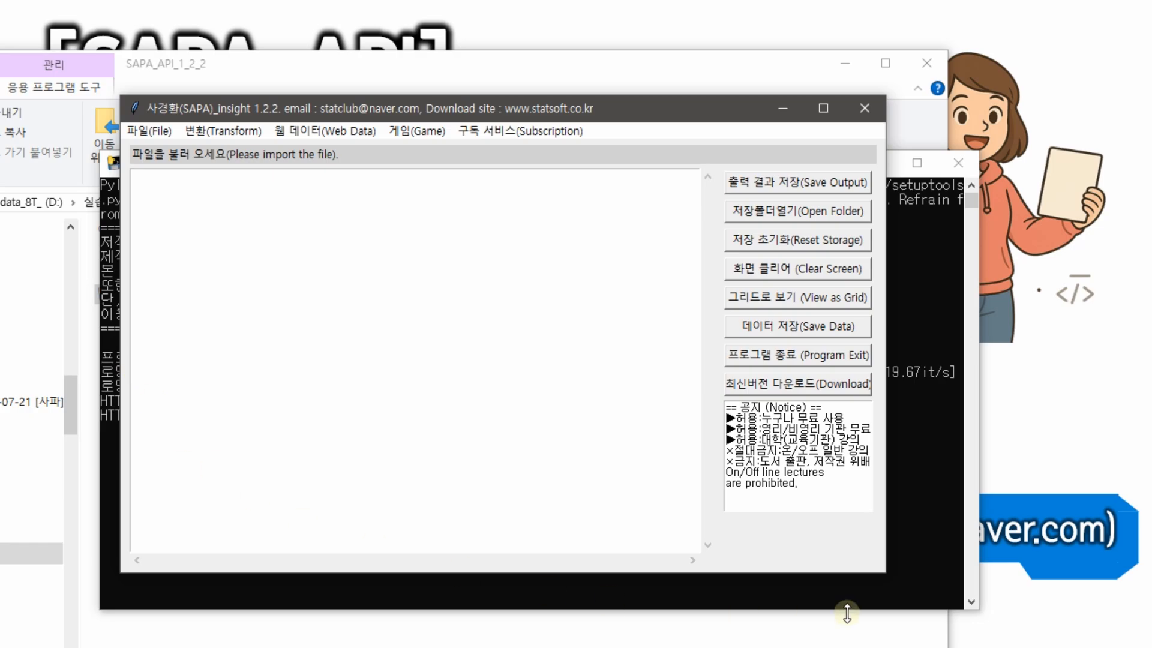
left_click(330, 131)
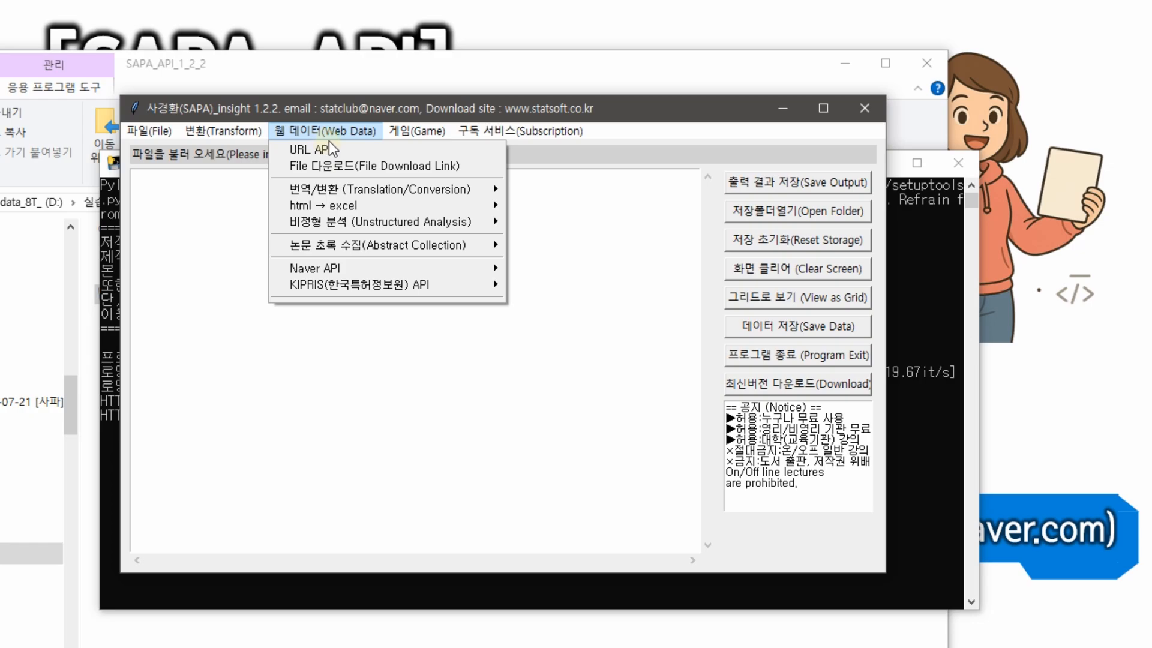
mouse_move(354, 287)
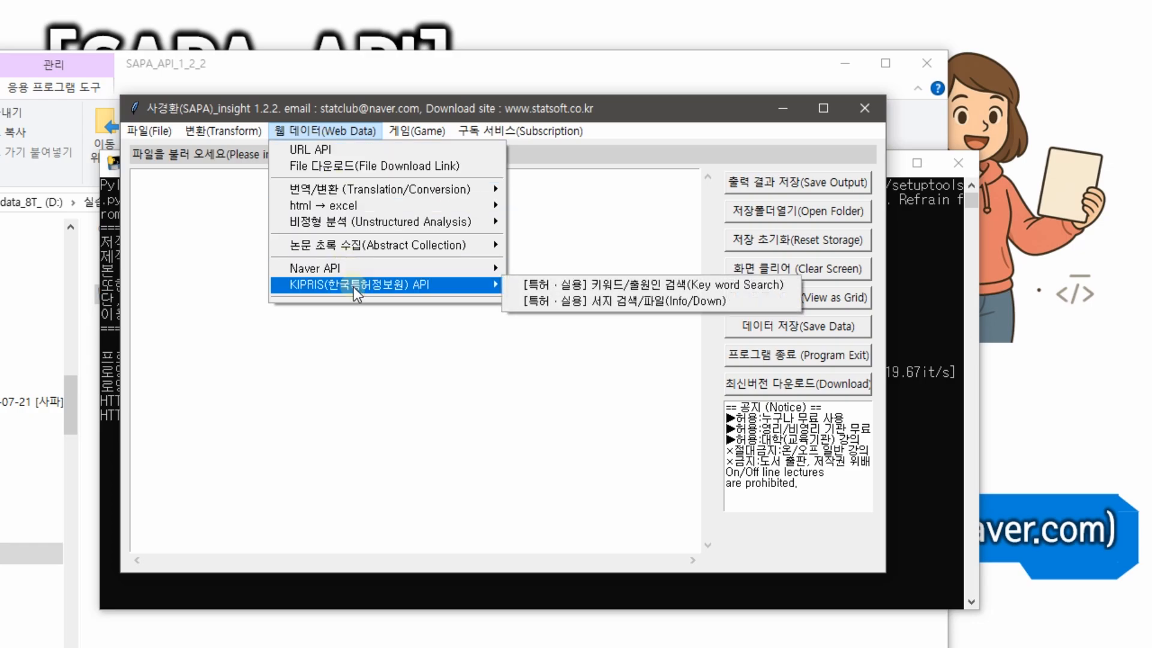
mouse_move(431, 126)
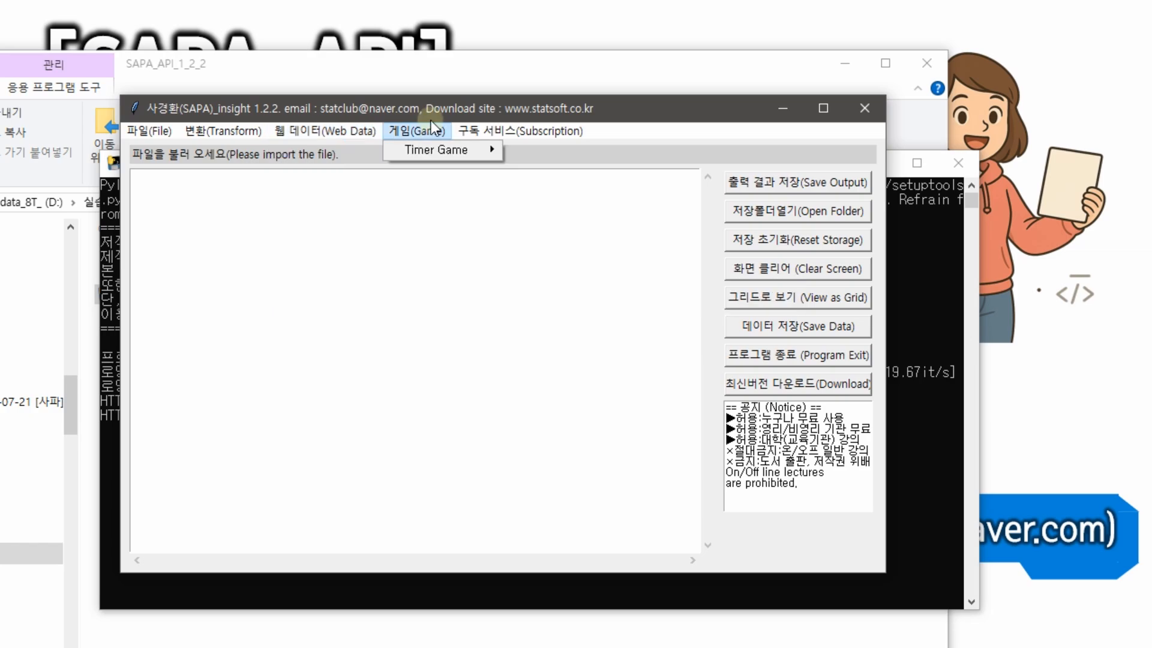
left_click(425, 105)
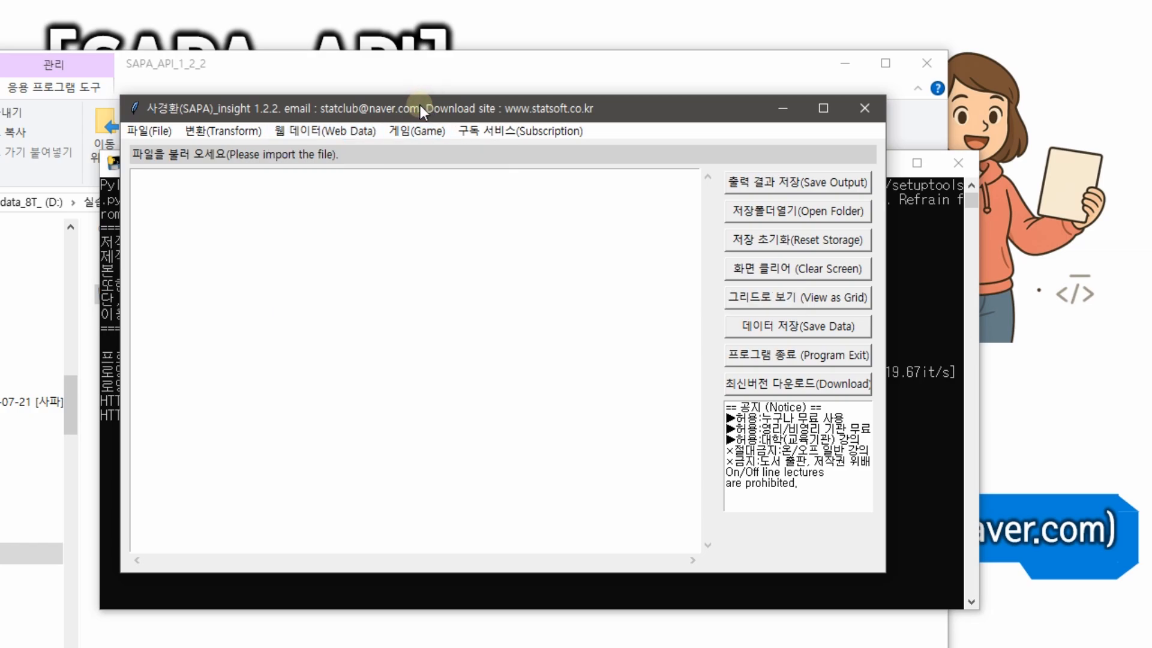
Open the Google Sheet data collection window and move it over the main program window.
left_click(150, 133)
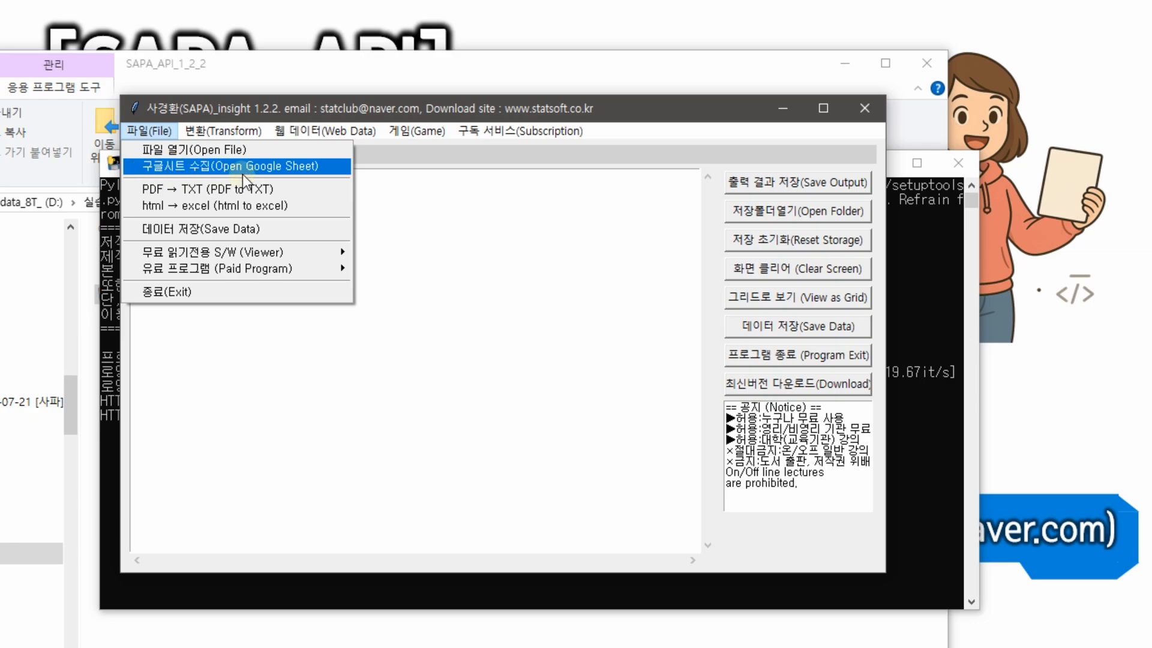
left_click(213, 166)
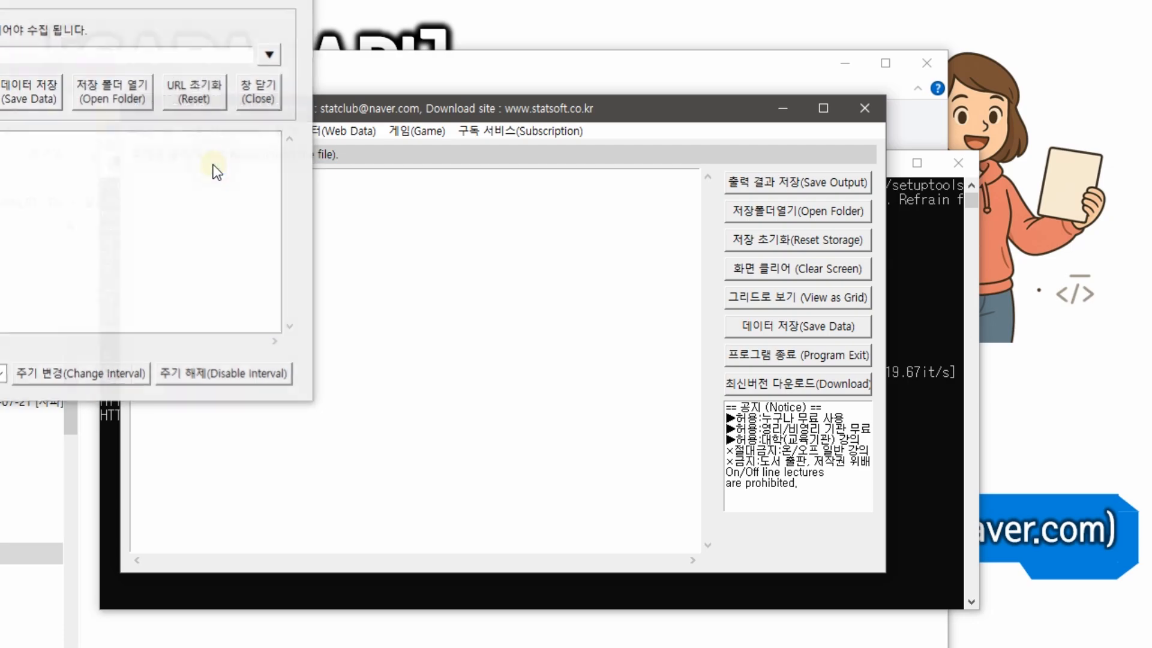
left_click_drag(377, 104, 391, 120)
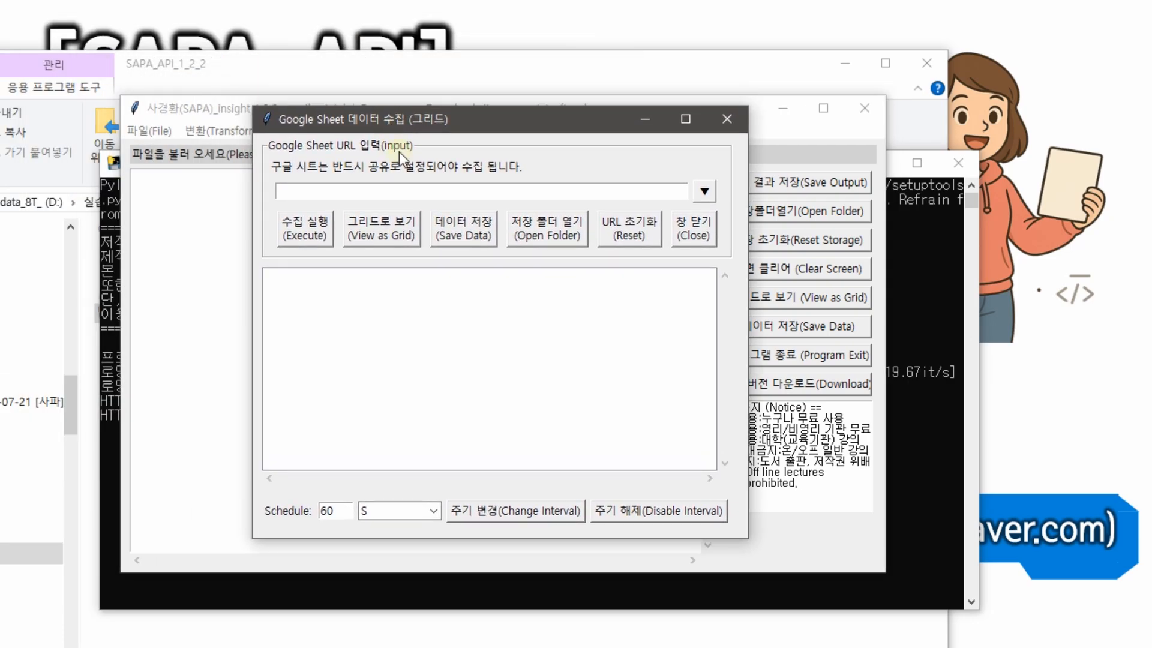
Select the saved Google Sheets edit URL with gid=365571690, execute the data collection, and move the resulting grid into view.
left_click(704, 191)
mouse_move(707, 212)
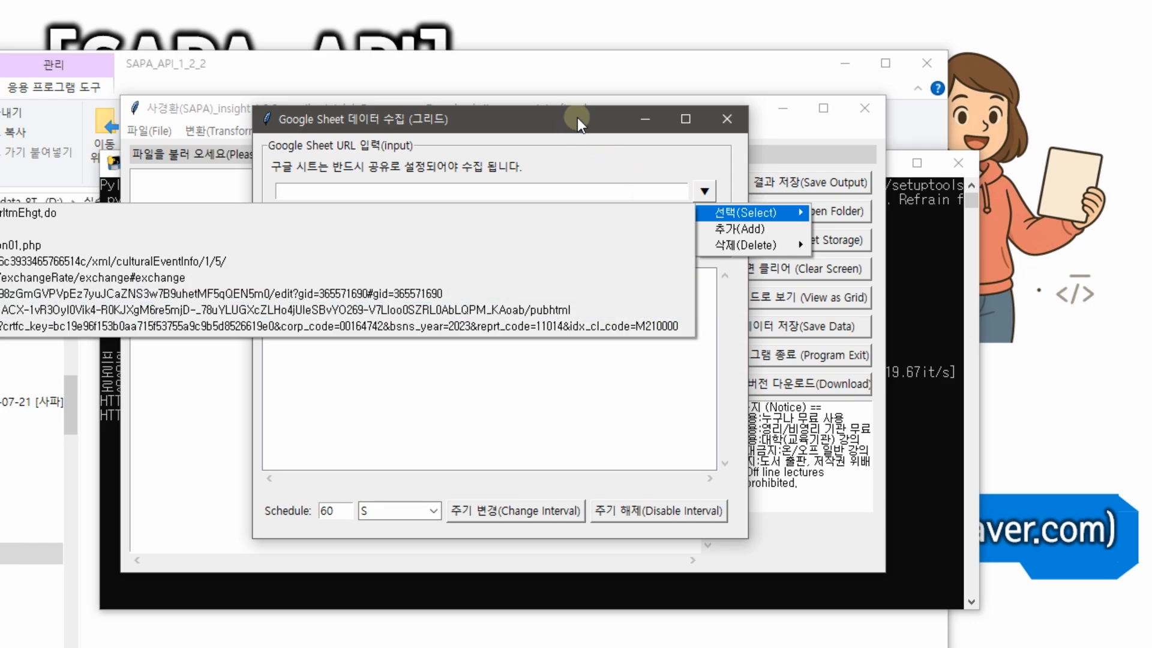
left_click_drag(577, 118, 944, 123)
left_click(1071, 196)
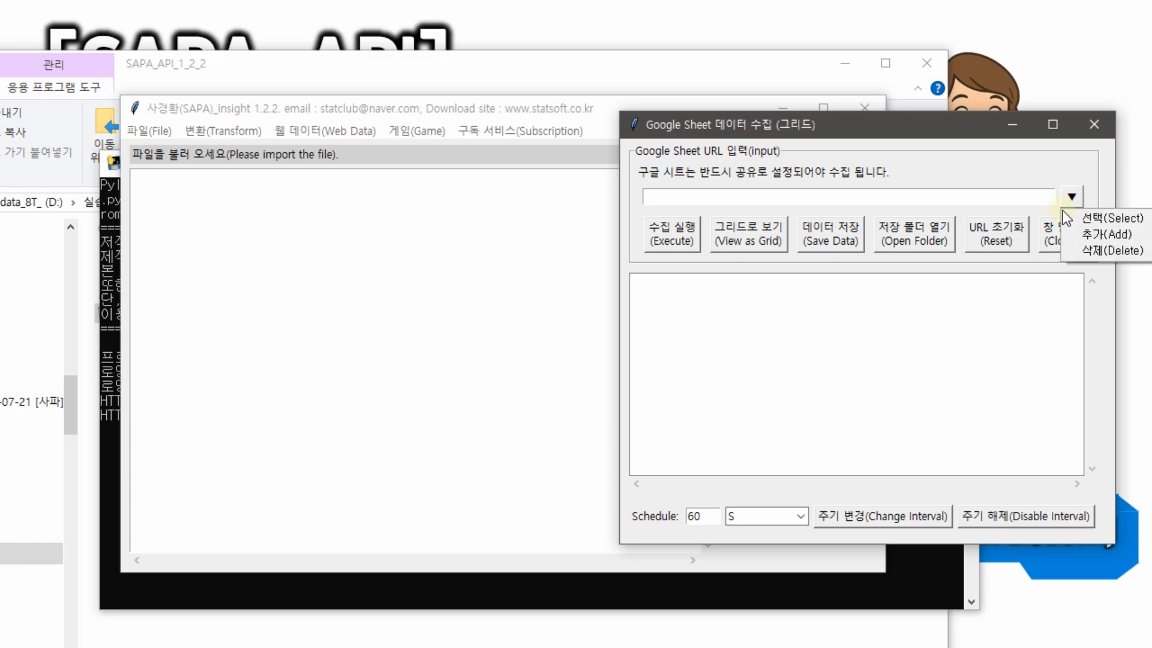
mouse_move(1093, 220)
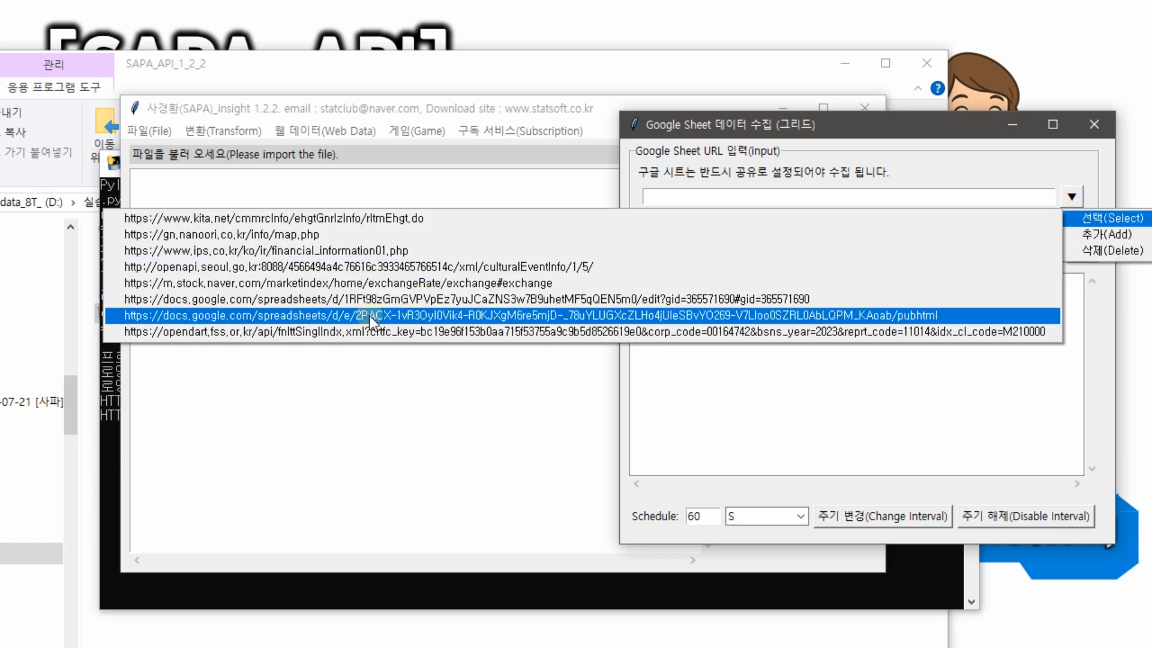
left_click(278, 300)
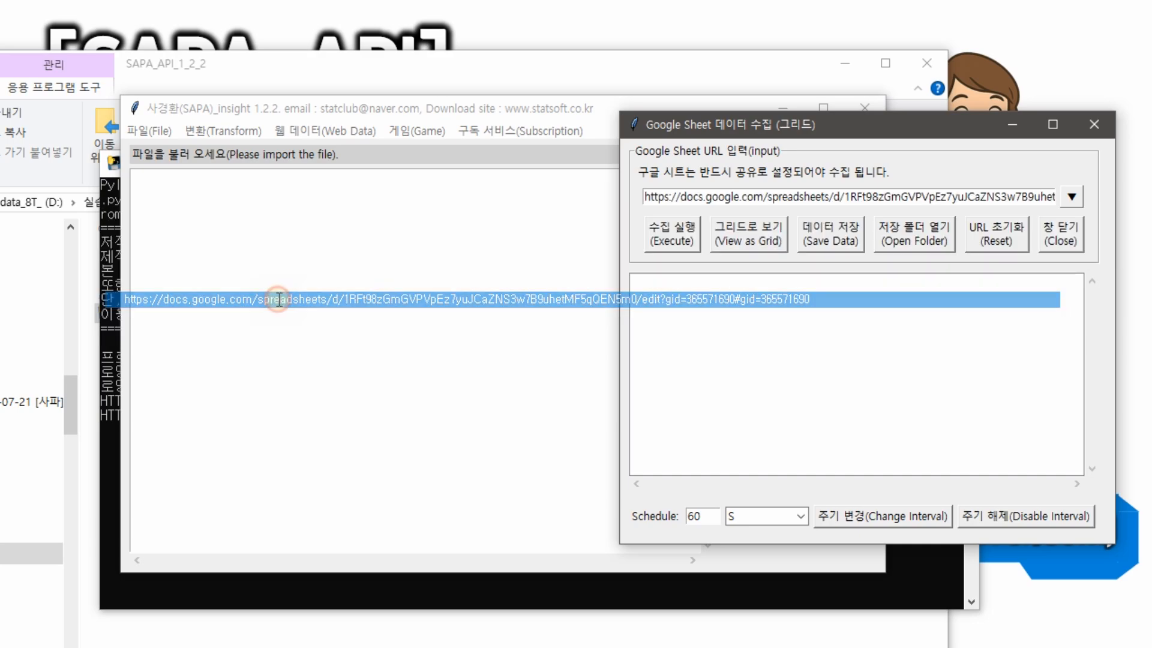
left_click(678, 238)
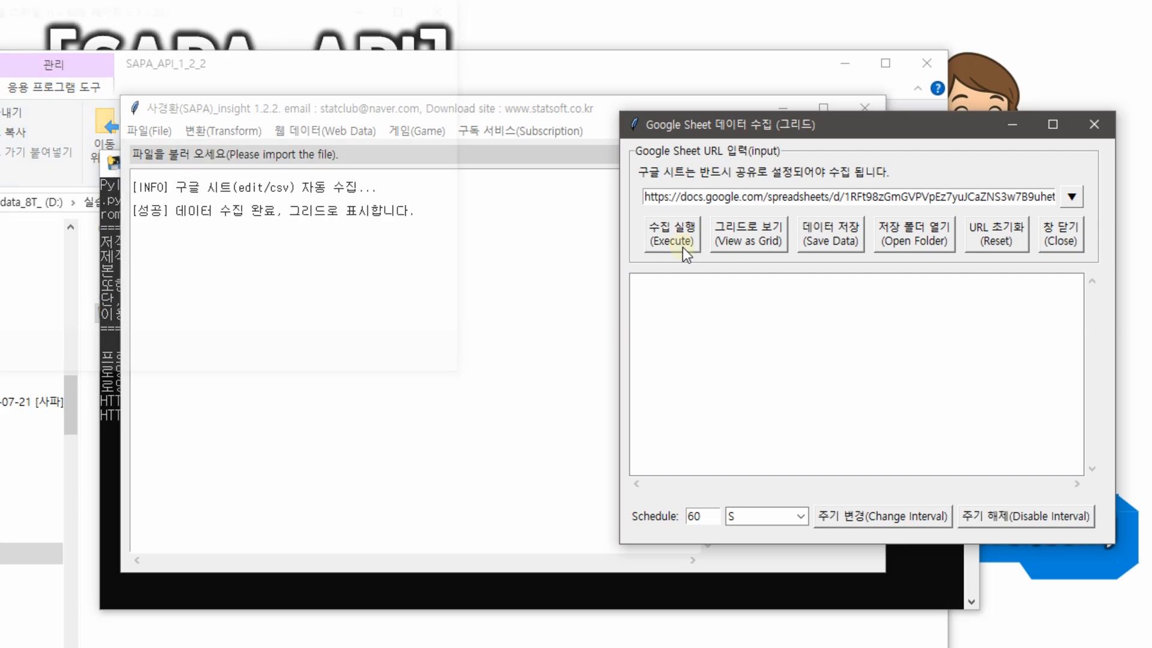
left_click_drag(0, 6, 442, 165)
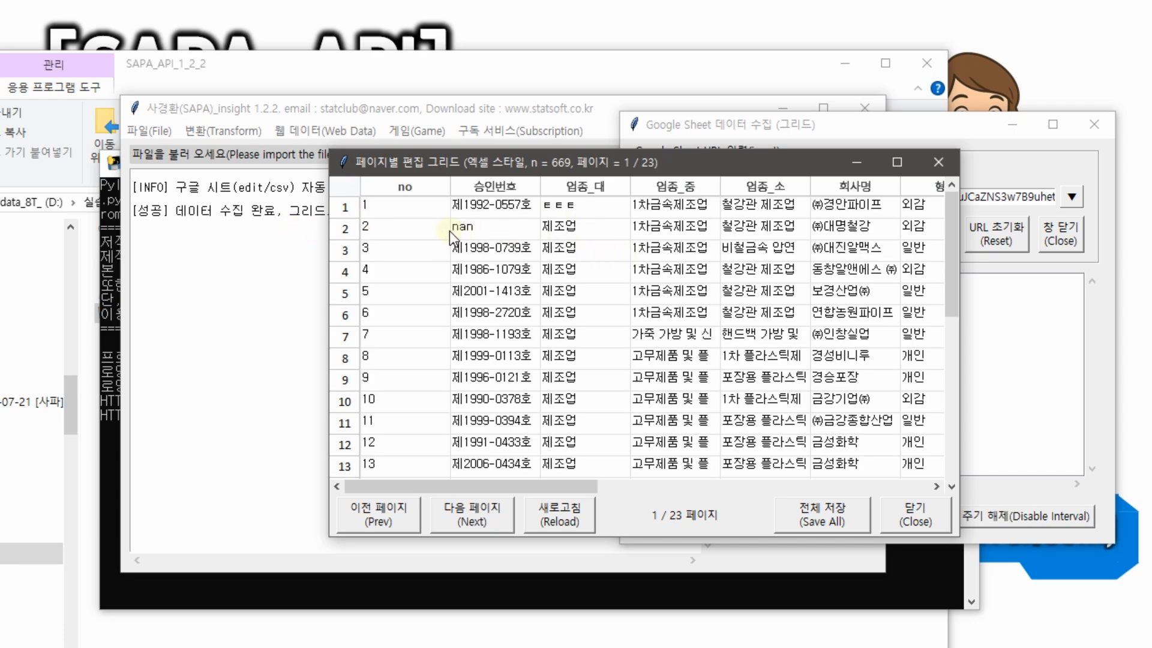
Clear the 업종_대 cell in row 1 of the collected data grid and close the grid without saving.
left_click(344, 231)
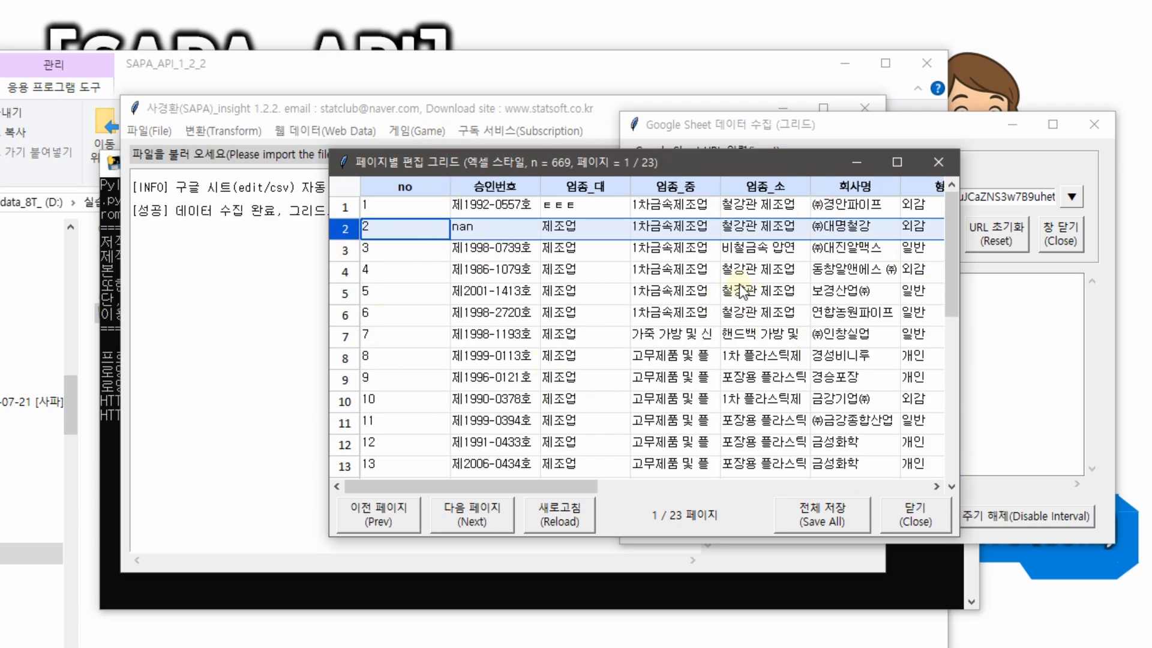
double_click(592, 206)
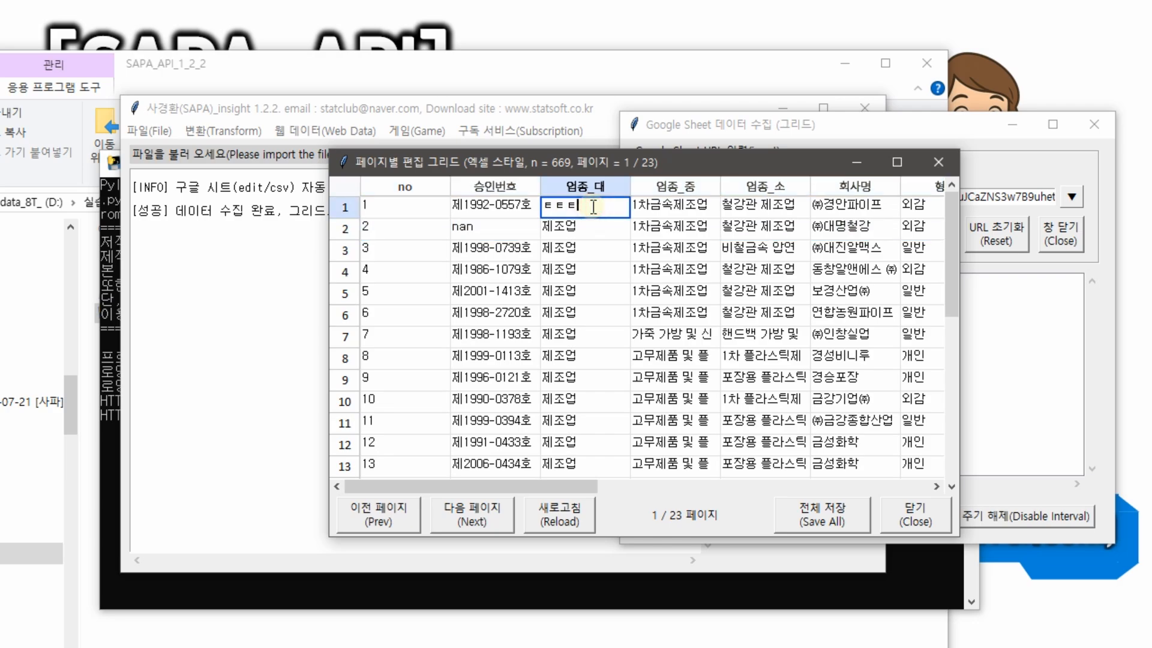
key("BackSpace")
key("BackSpace")
key("BackSpace")
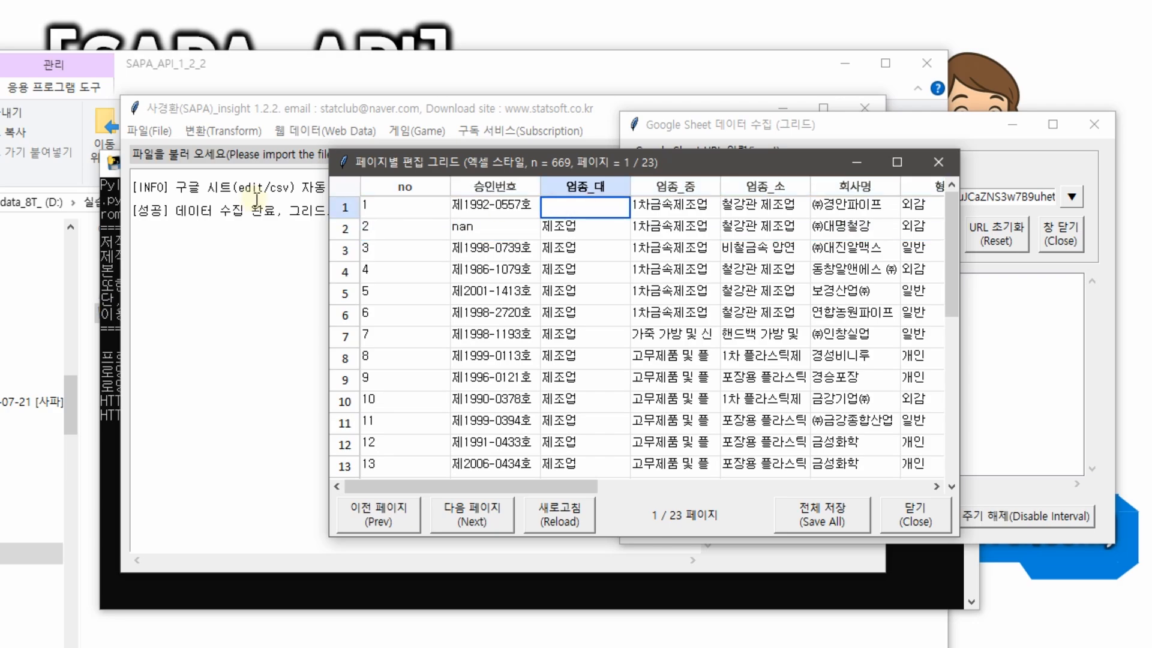
left_click(533, 248)
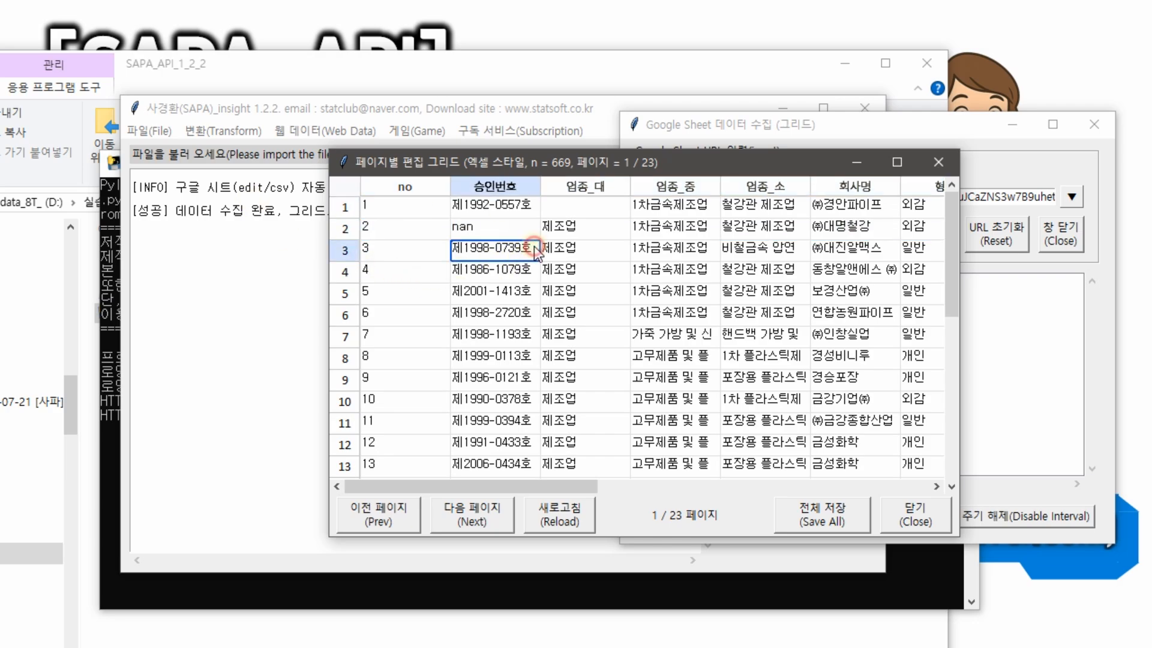
double_click(596, 248)
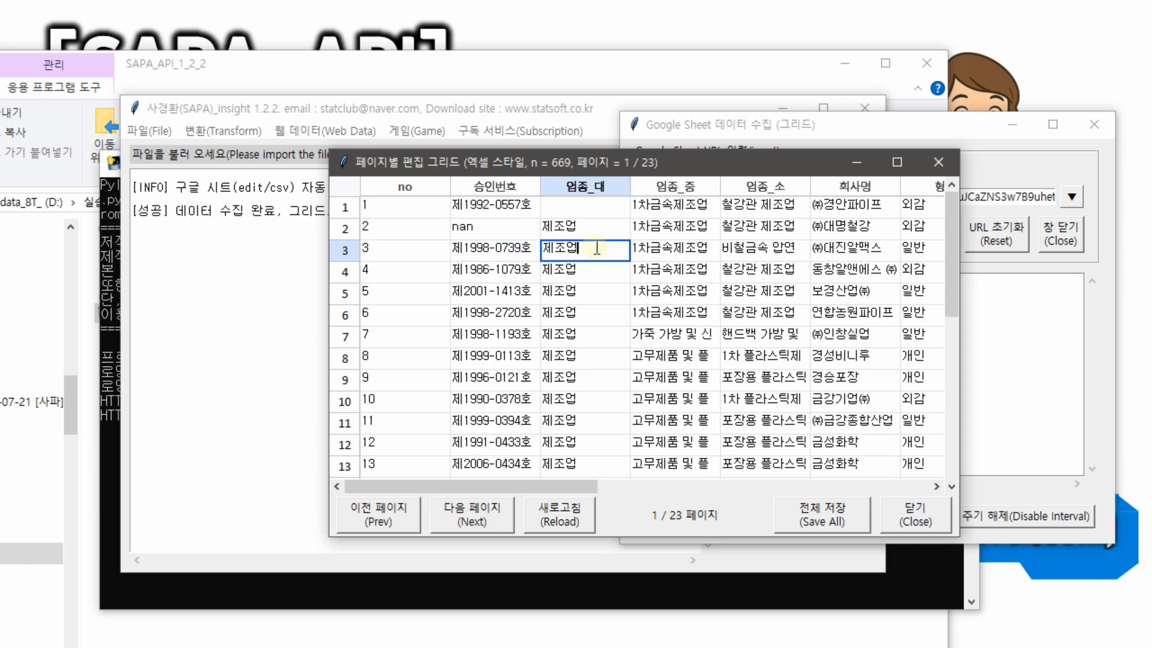
left_click(594, 268)
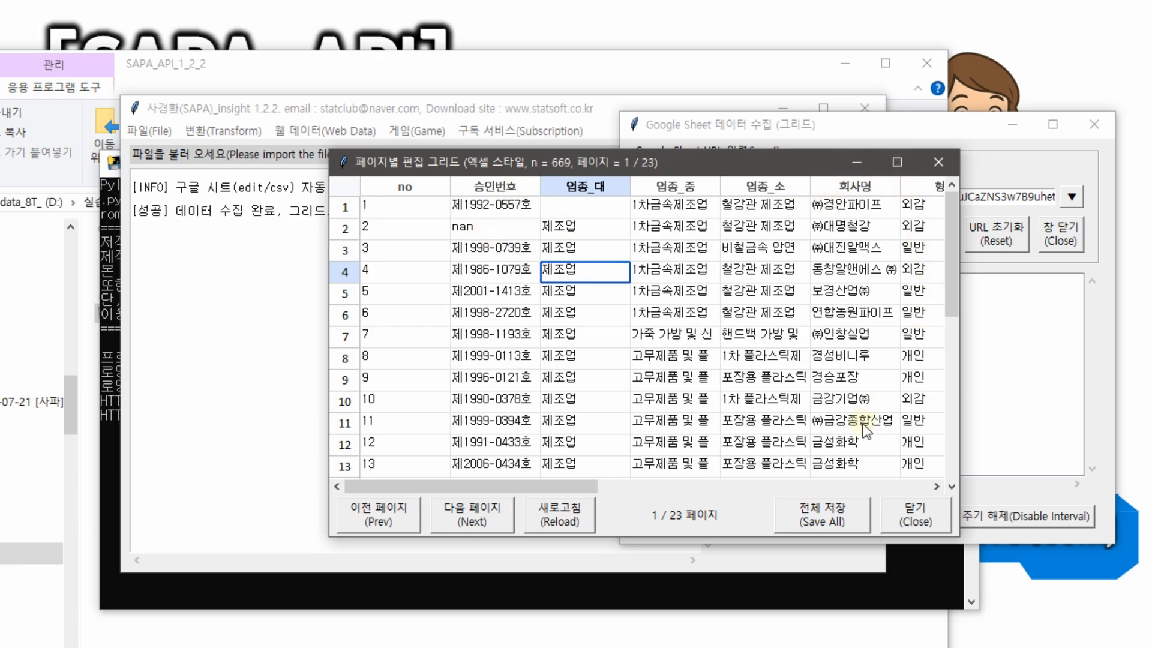
left_click(939, 163)
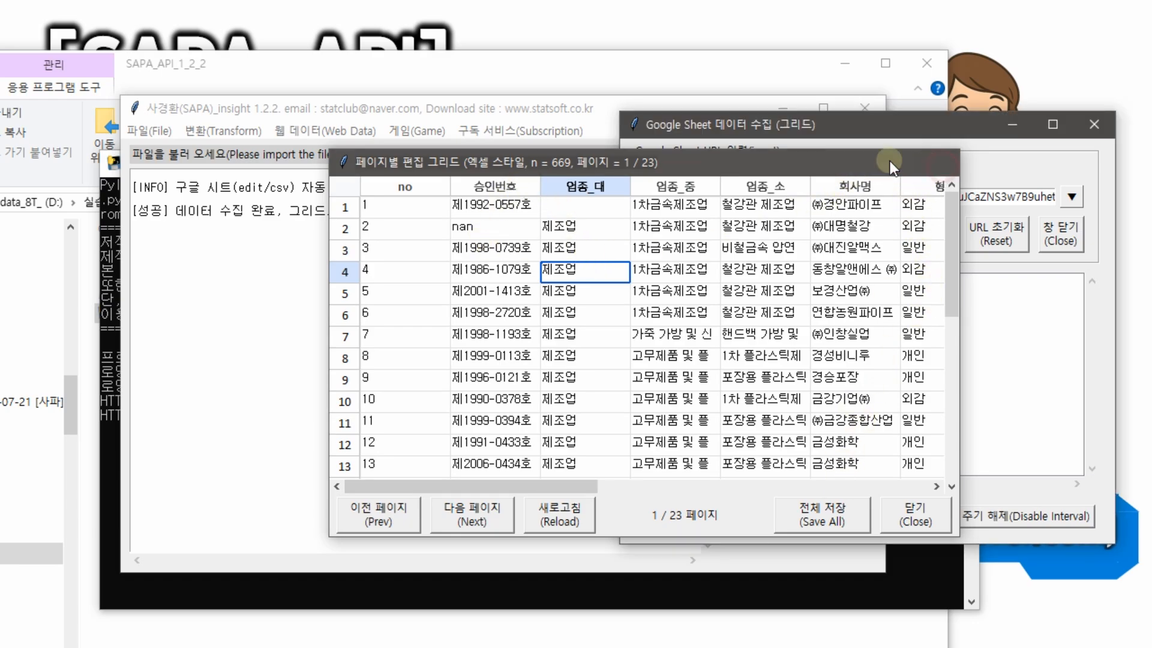
Open the KIPRIS patent/utility keyword and applicant search window from the program's web data functions and move it into view.
left_click(537, 103)
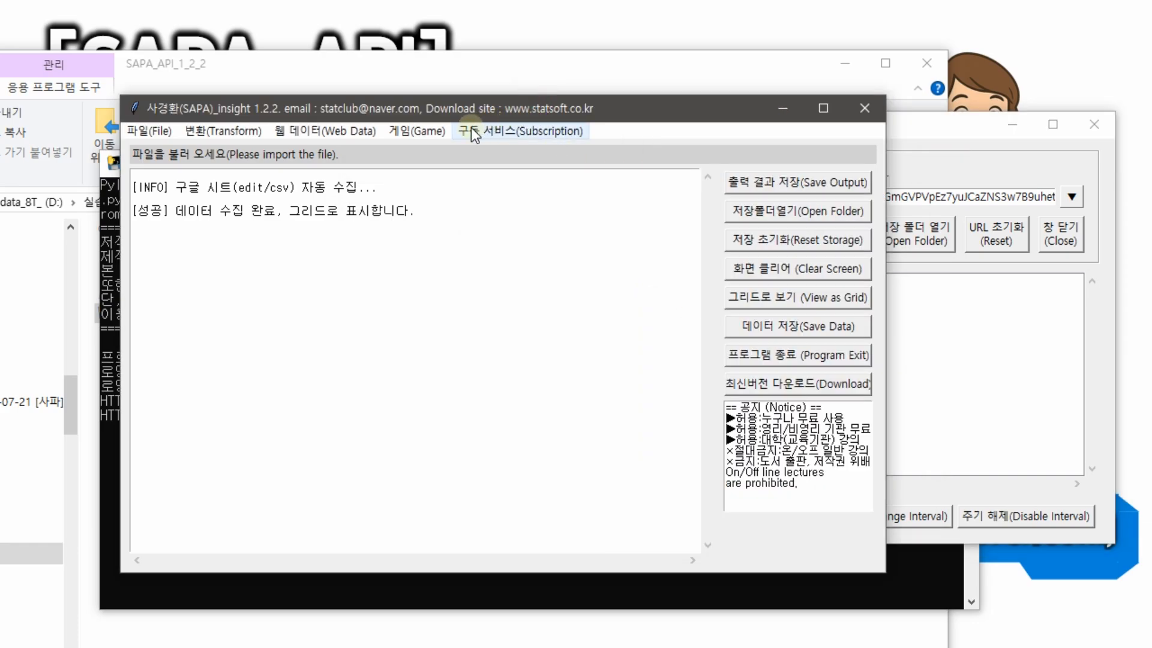
left_click(364, 133)
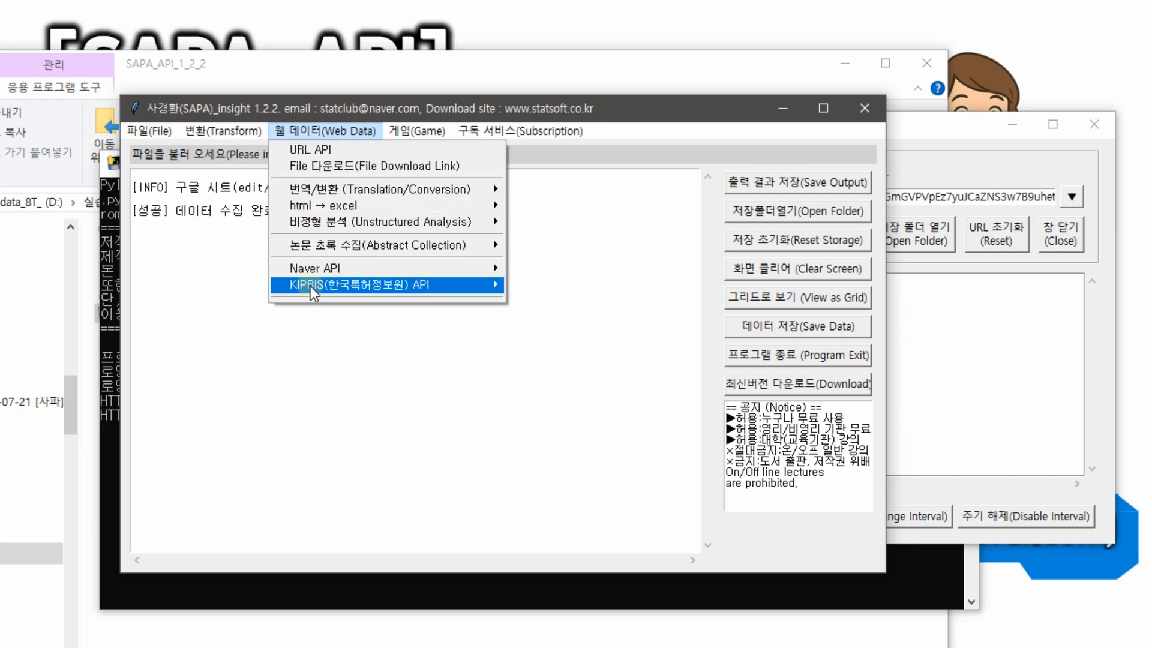
mouse_move(312, 289)
mouse_move(336, 222)
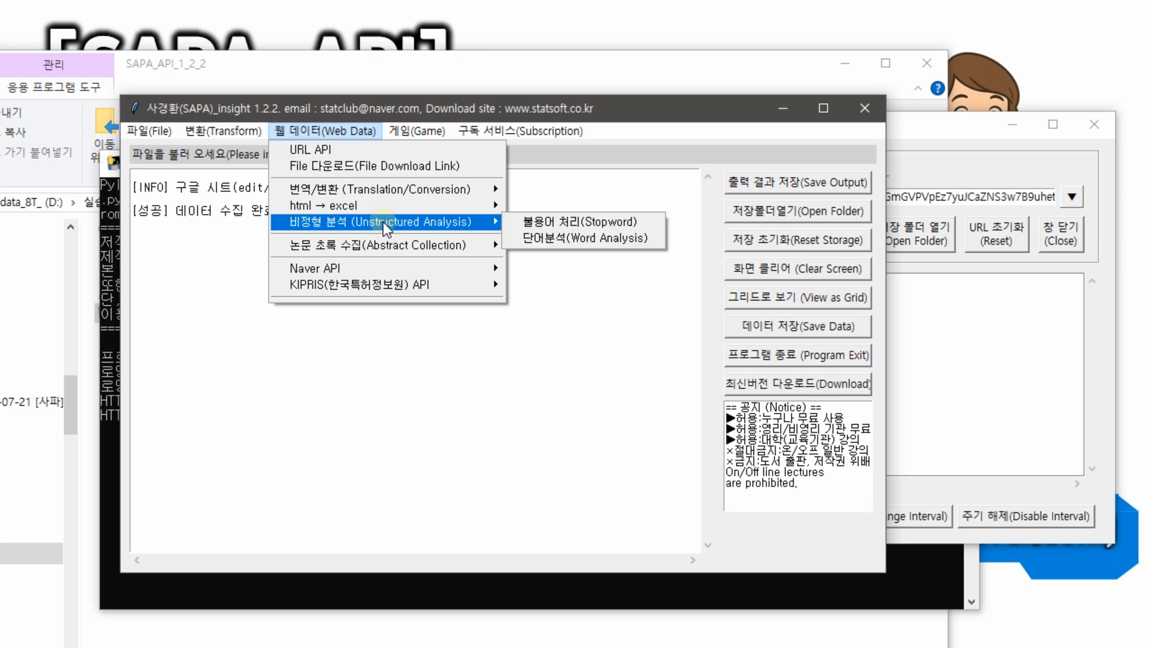
mouse_move(381, 240)
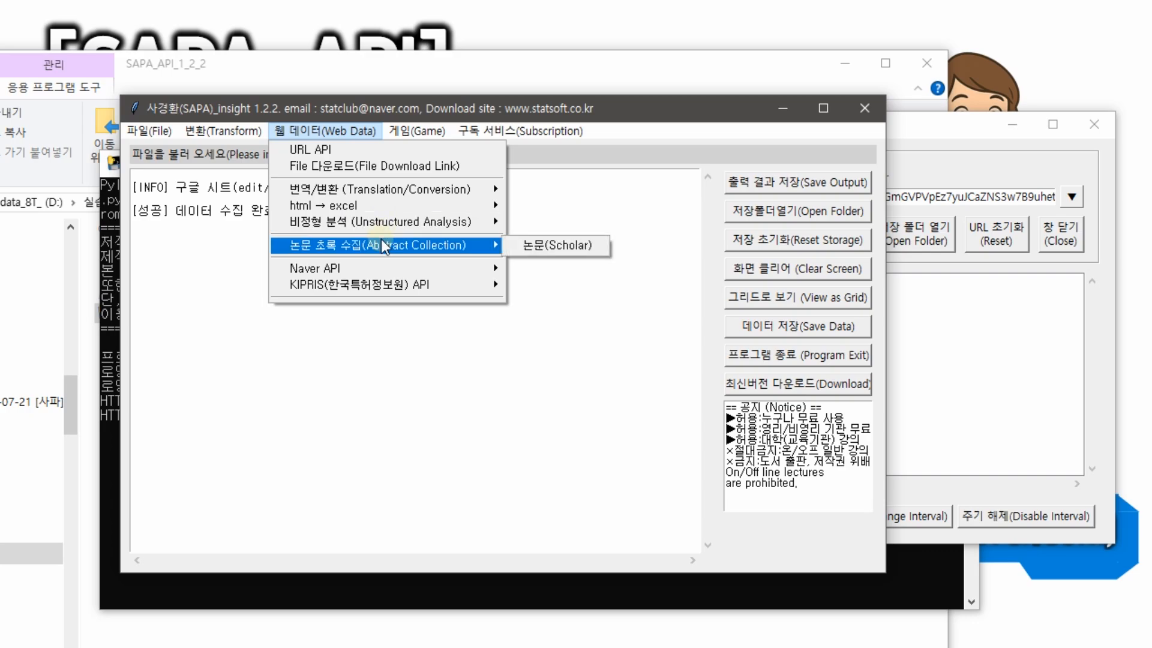
mouse_move(381, 271)
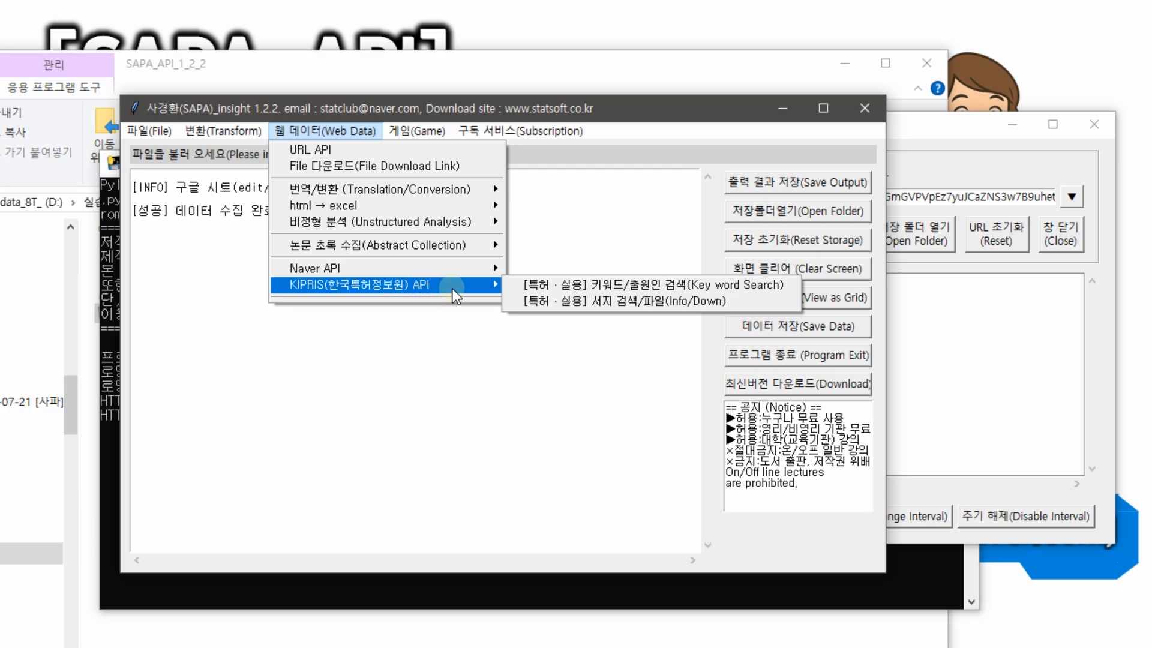
left_click(613, 289)
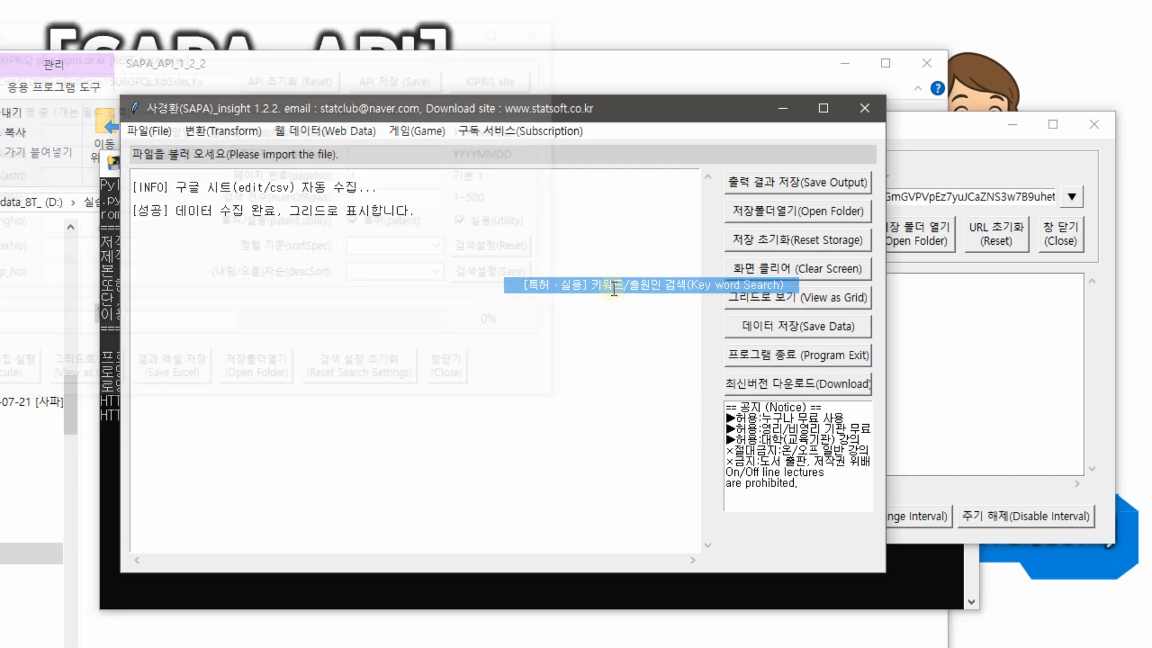
left_click_drag(153, 26, 163, 186)
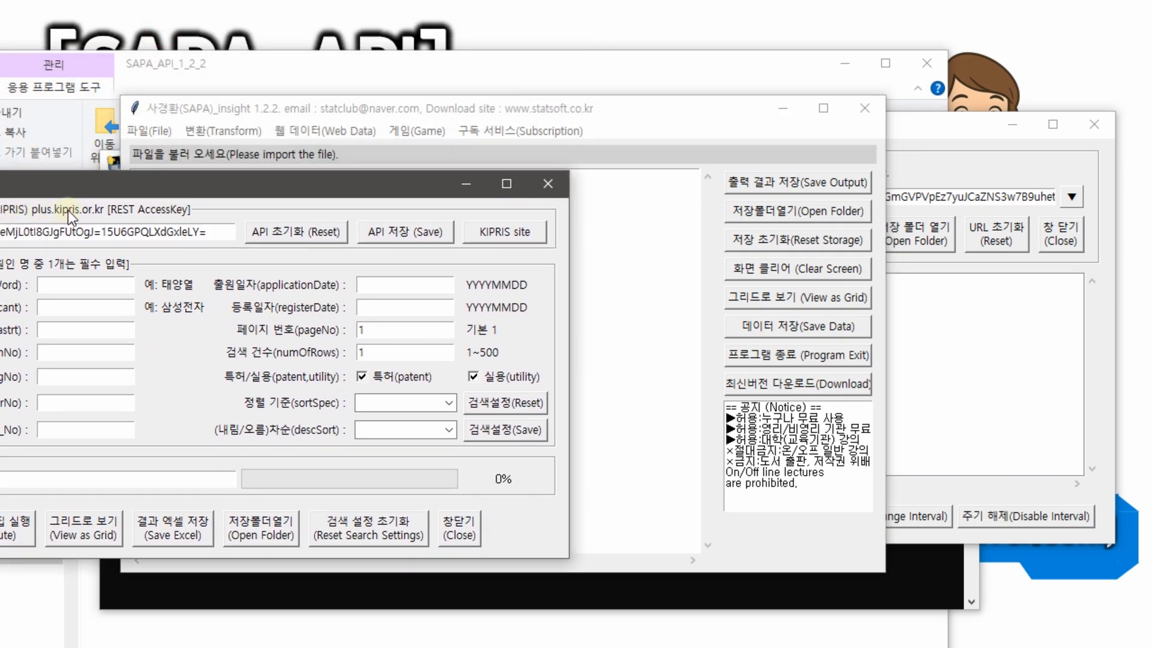
Open the KIPRIS Plus site from the collection window, widen the browser window, and log in to the account.
left_click(501, 234)
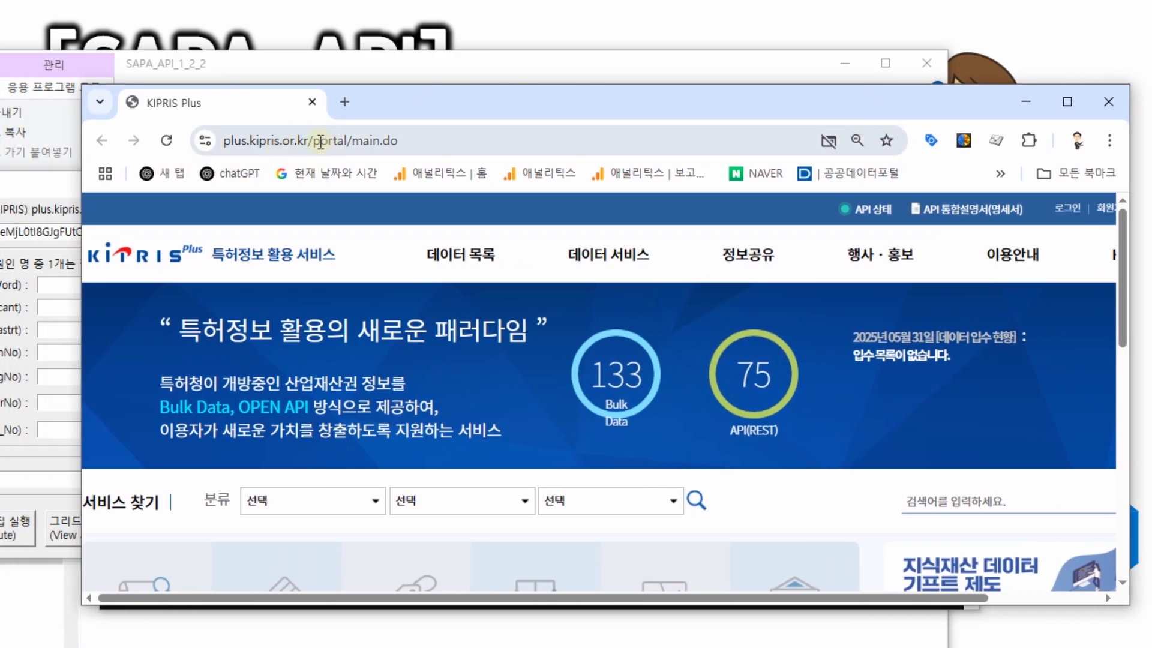
left_click_drag(632, 108, 567, 109)
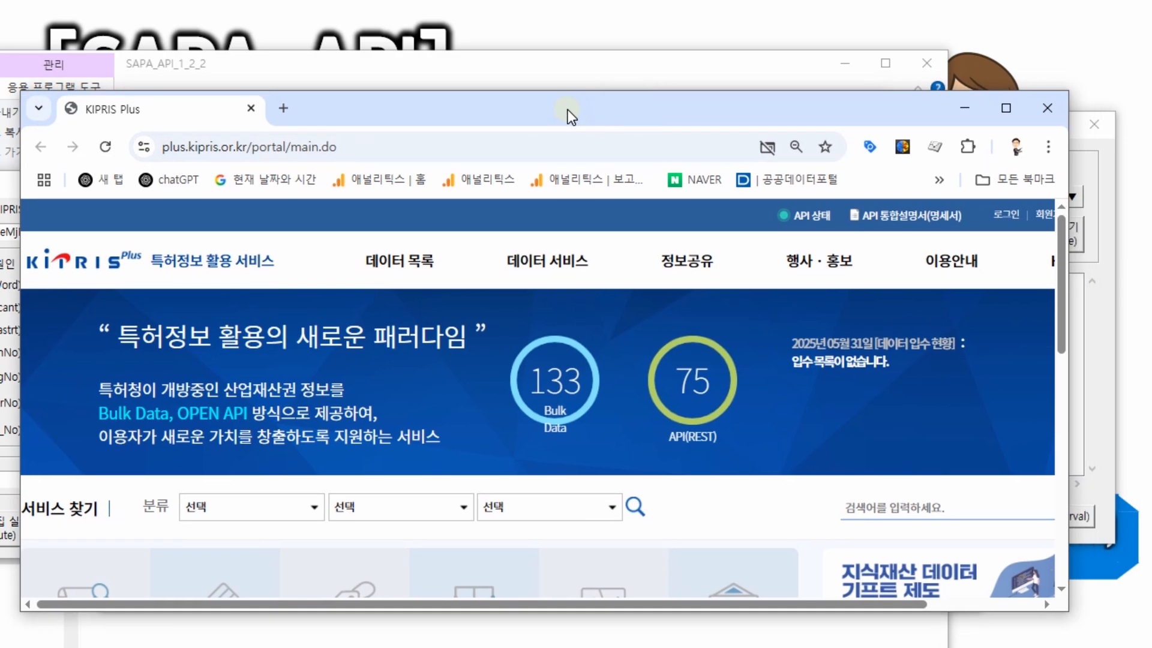
left_click_drag(1066, 365, 1150, 364)
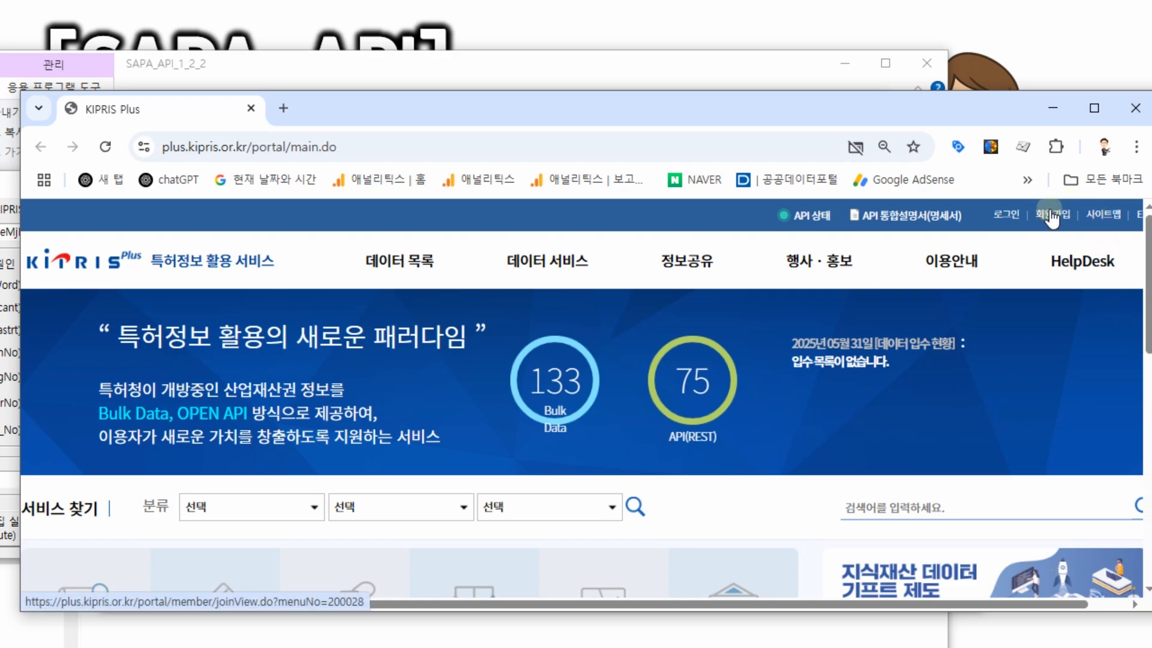
left_click(1004, 216)
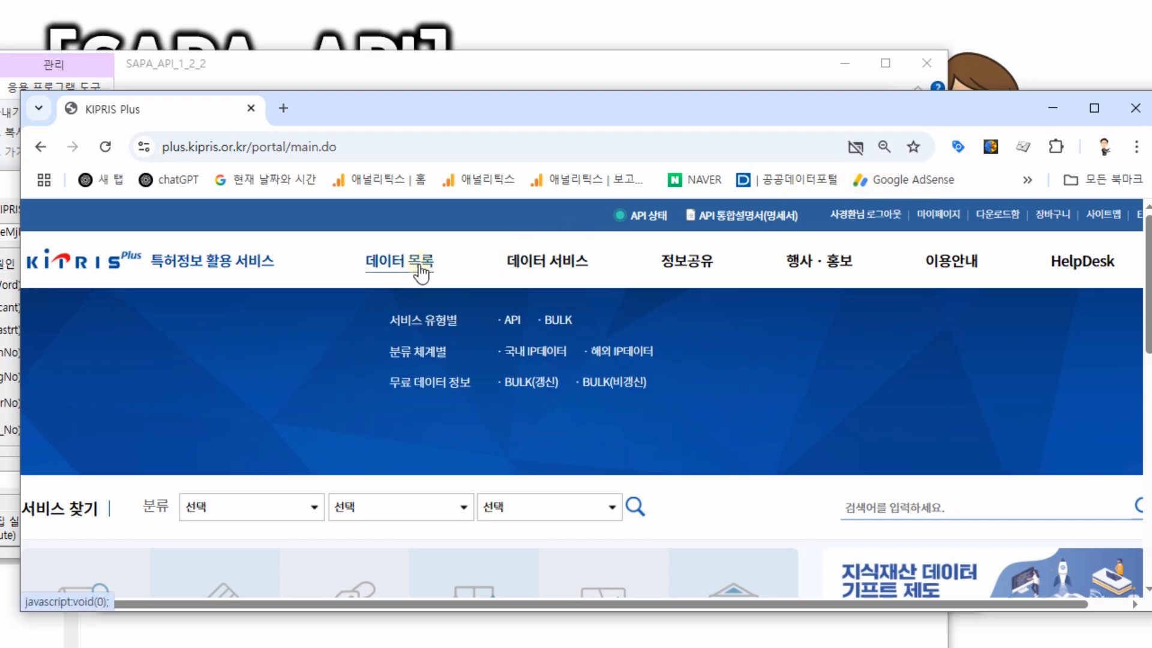
Go to the Open API service application page within the site's 데이터 서비스 section.
mouse_move(571, 271)
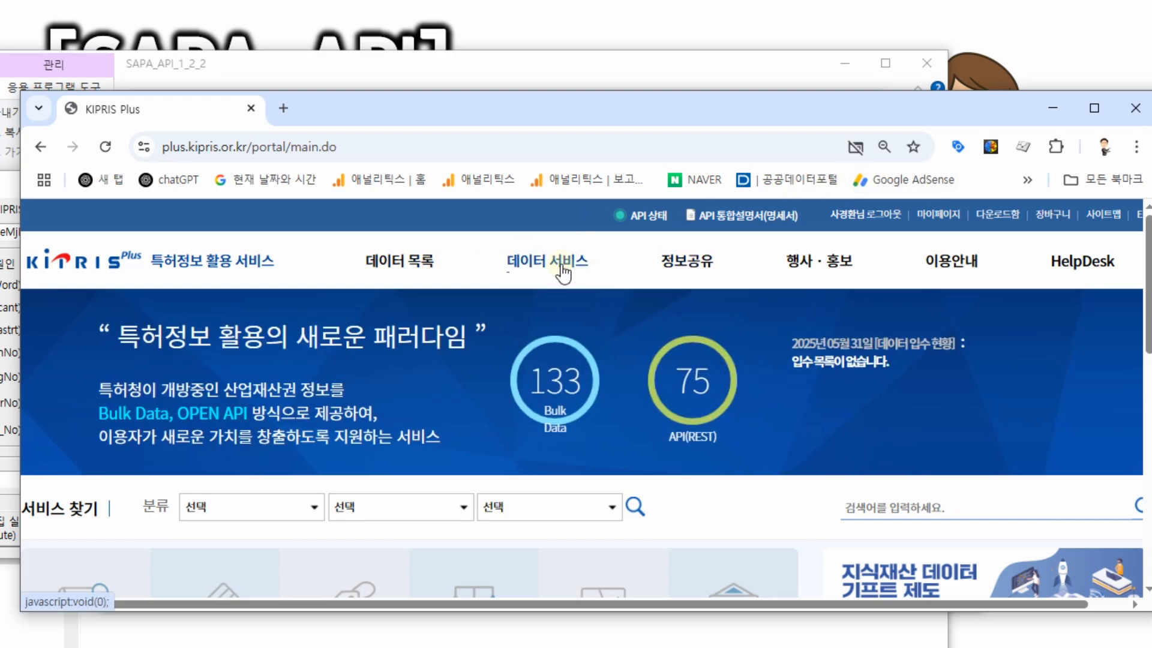
left_click(410, 264)
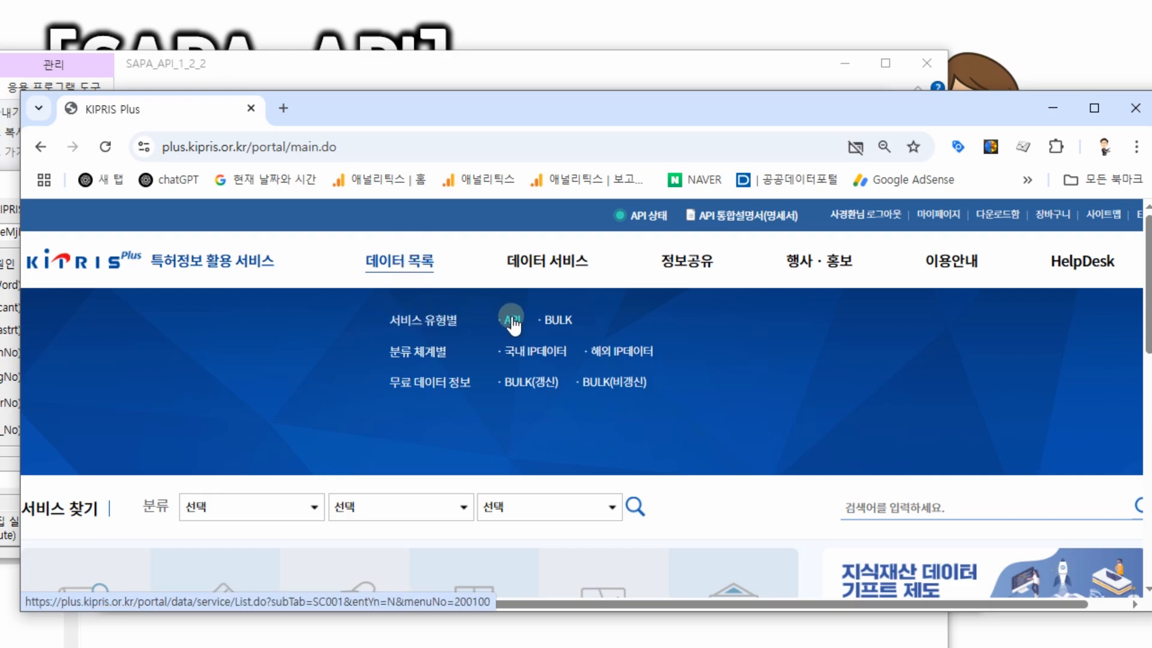
mouse_move(566, 273)
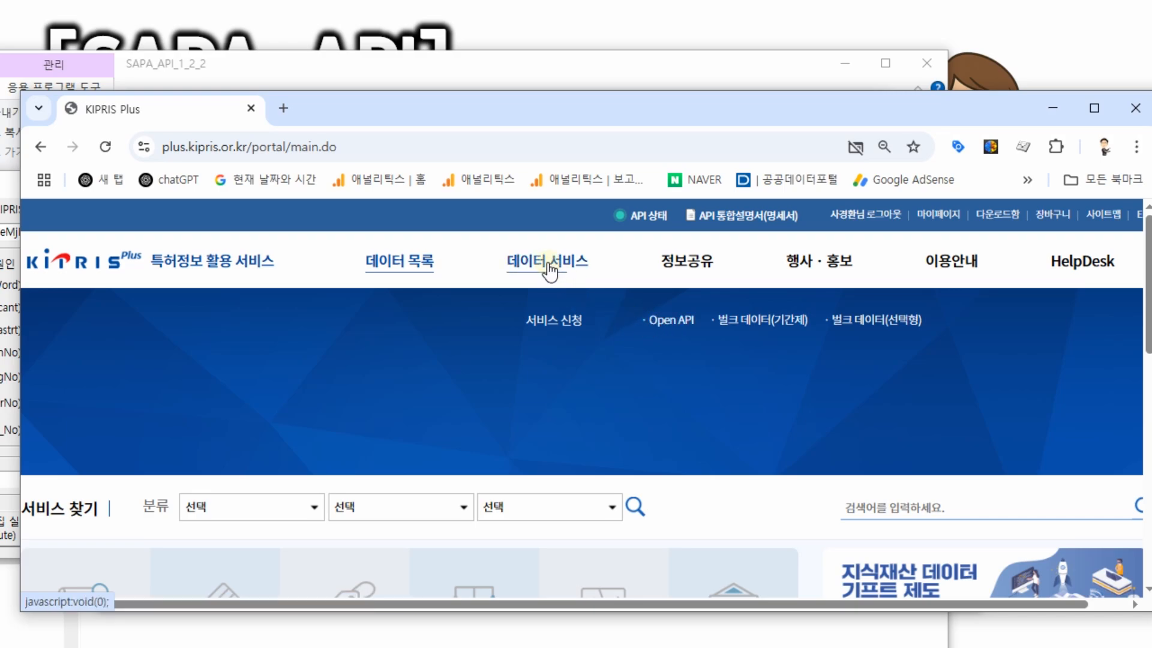
left_click(665, 321)
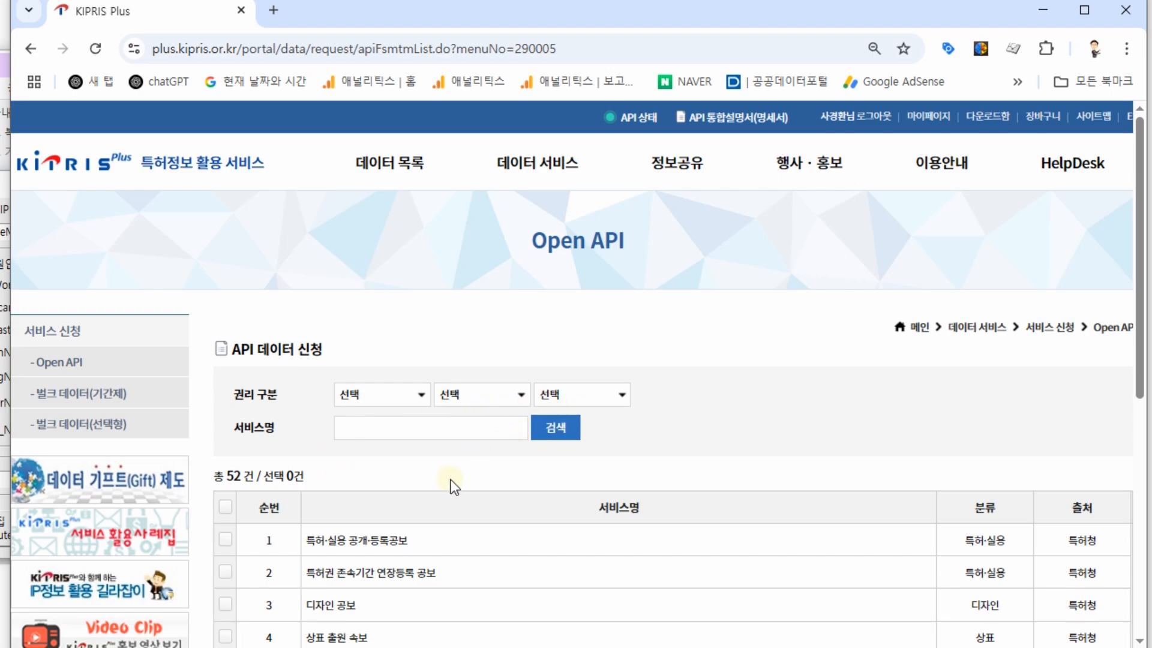
Add the 특허·실용 공개·등록공보 API service to the cart and open the cart page.
scroll(451, 479, "down", 5)
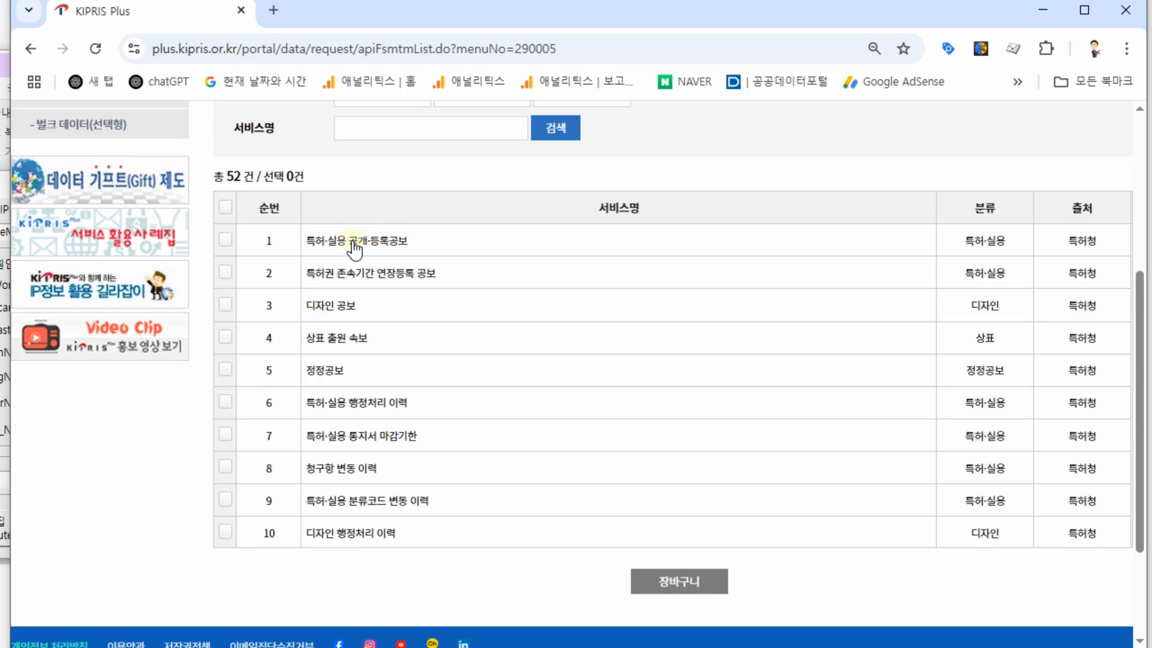
left_click(226, 241)
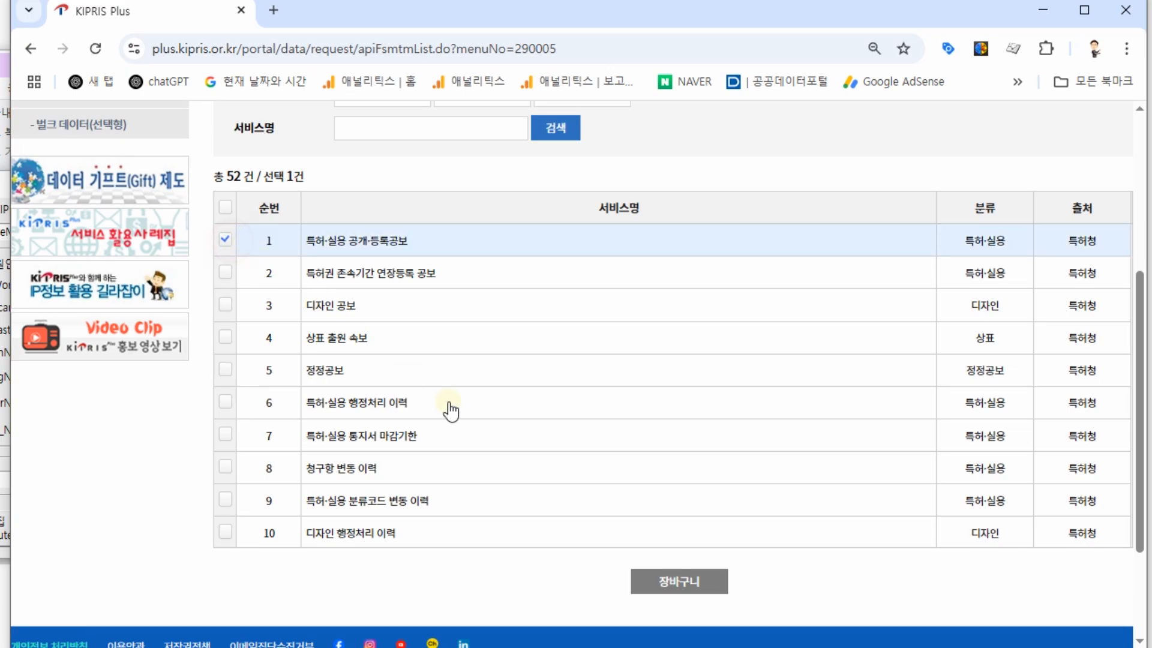
left_click(689, 582)
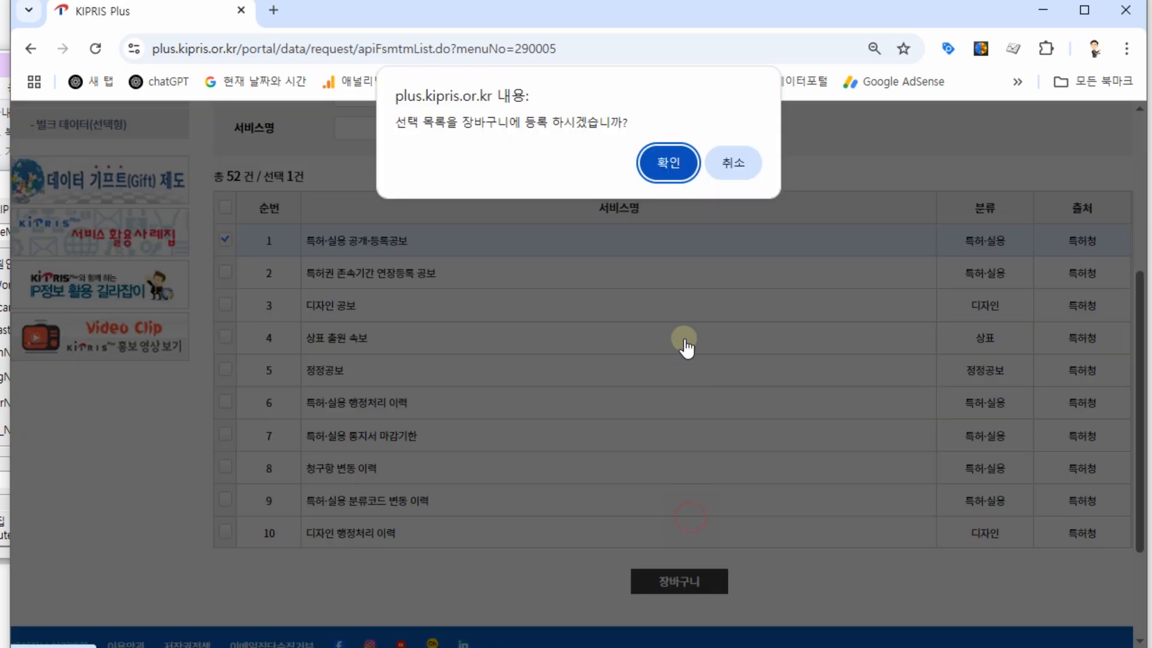
left_click(674, 159)
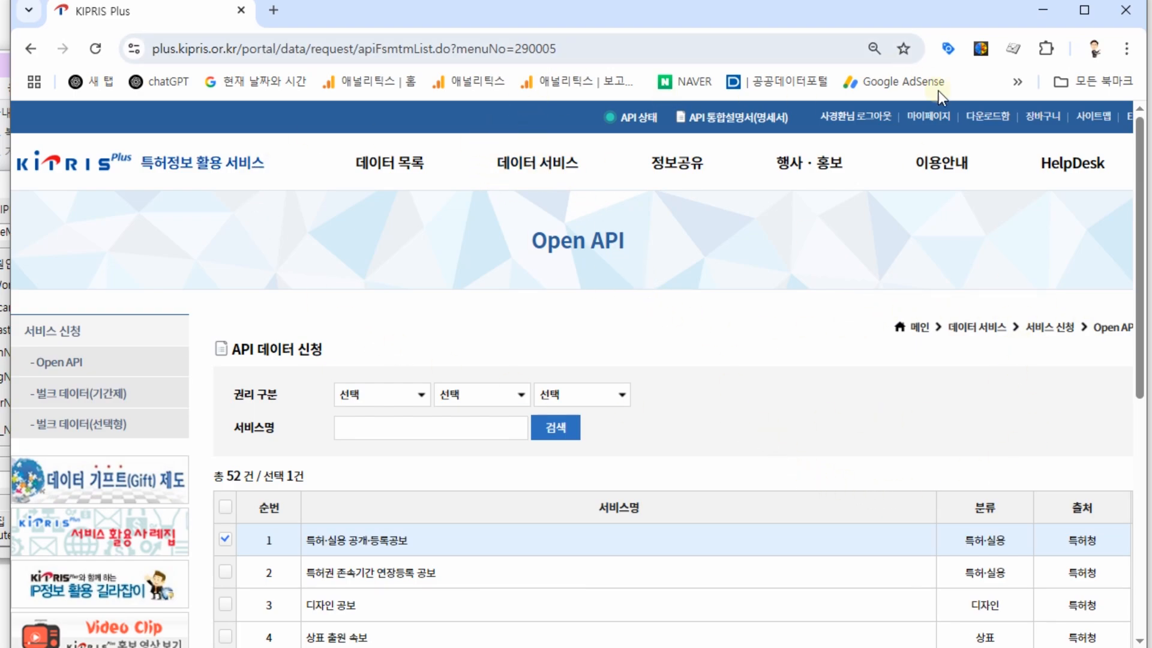
left_click(1043, 119)
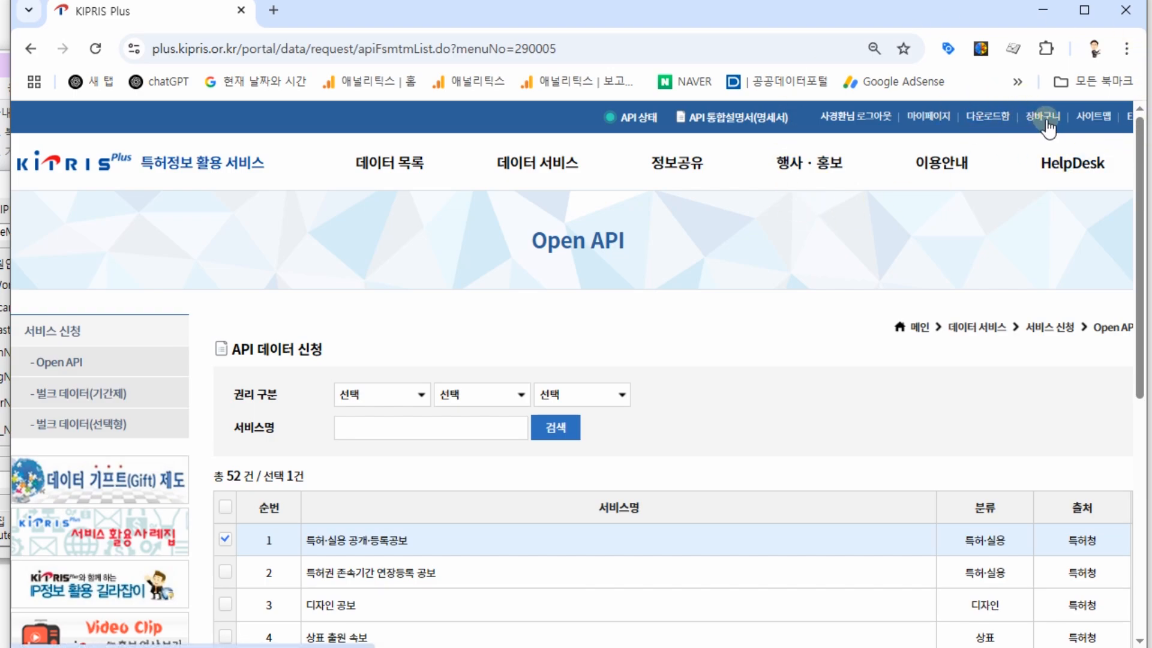
left_click(1045, 118)
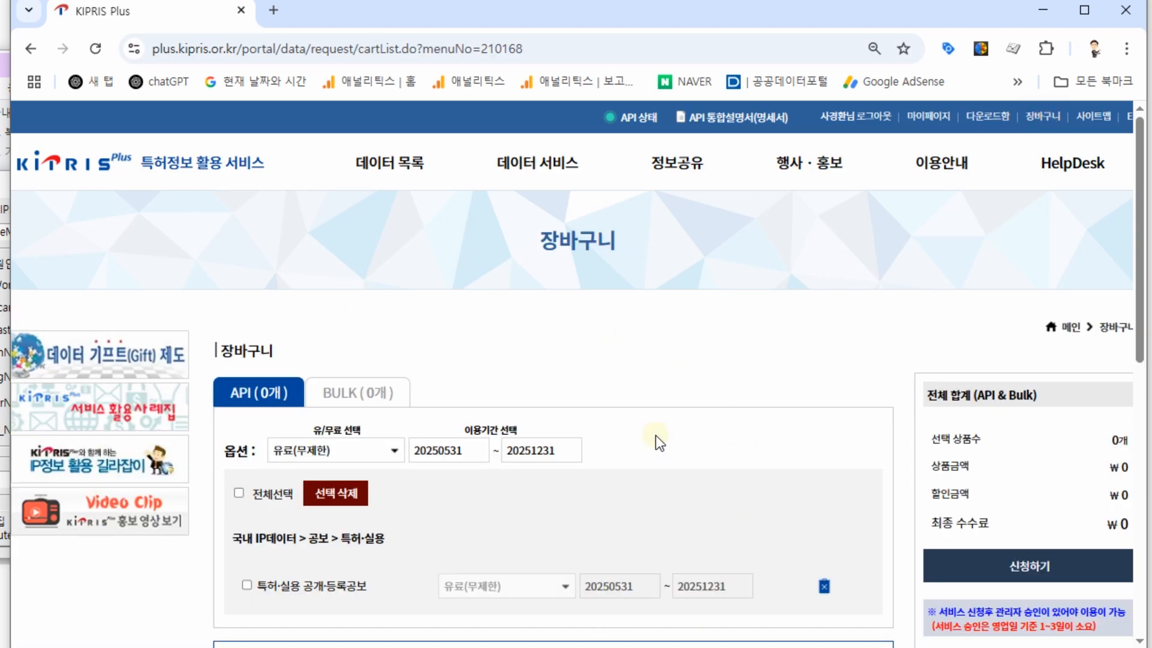
Set the cart's pricing option to 무료(월 1,000건 호출 제한) and select all API items in it.
scroll(656, 435, "down", 5)
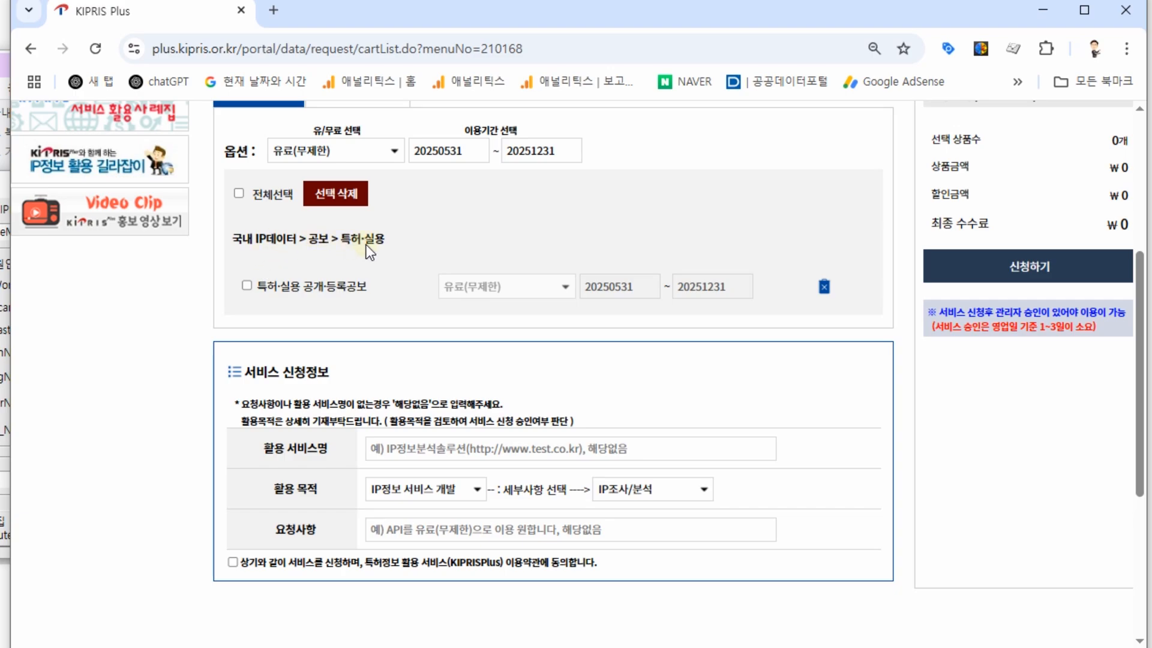
scroll(382, 246, "up", 5)
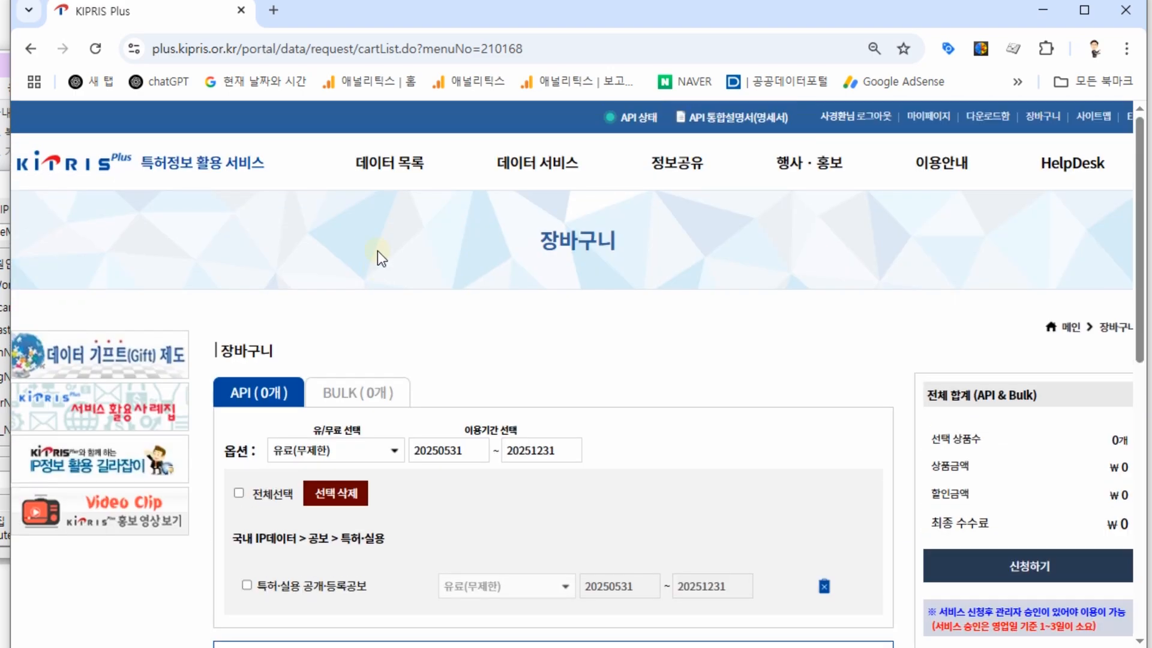
left_click(391, 451)
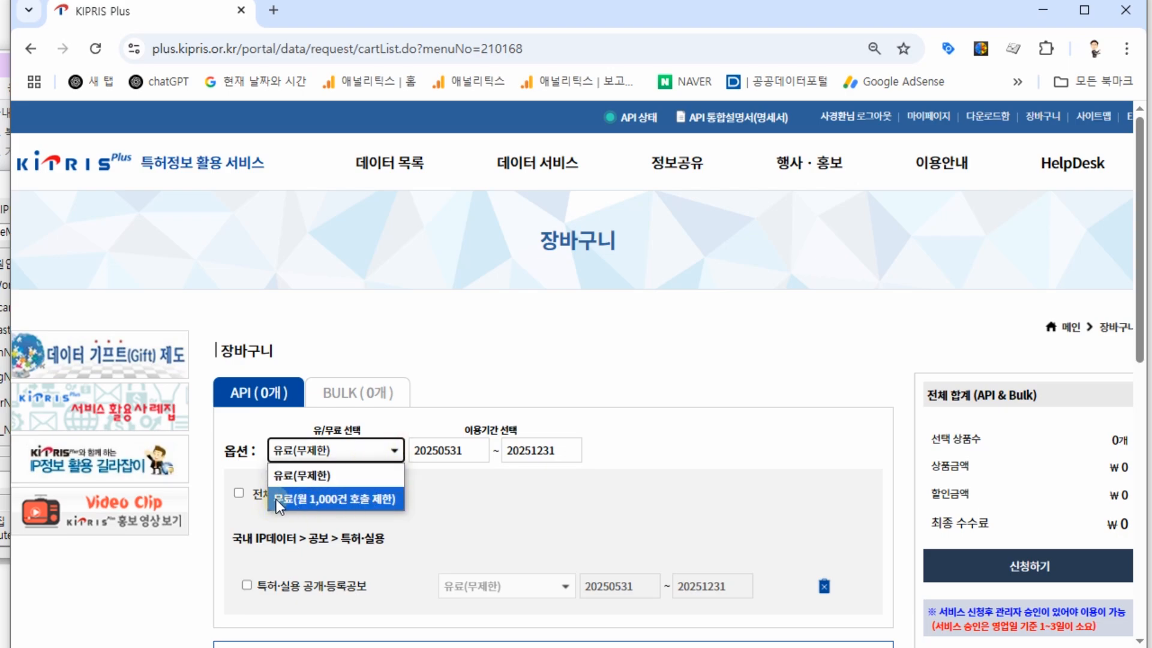
left_click(341, 500)
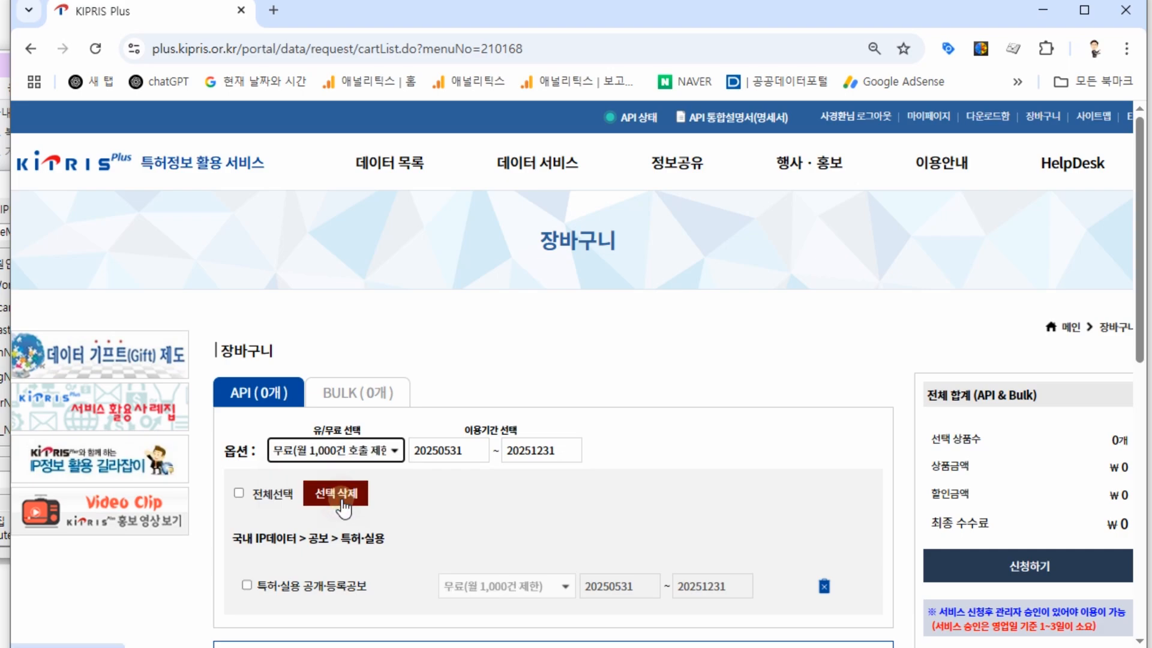
left_click(249, 491)
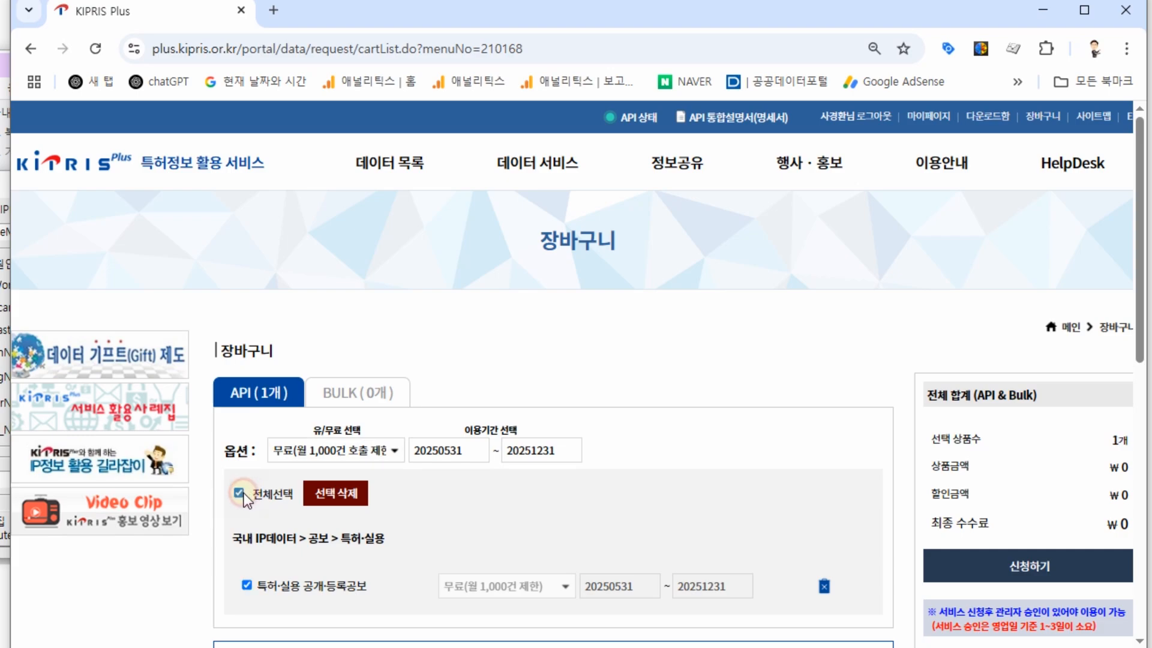
Fill in the service application with service name SAPA_API and purpose 기술 및 서비스 분석, and agree to the terms of use.
scroll(466, 487, "down", 5)
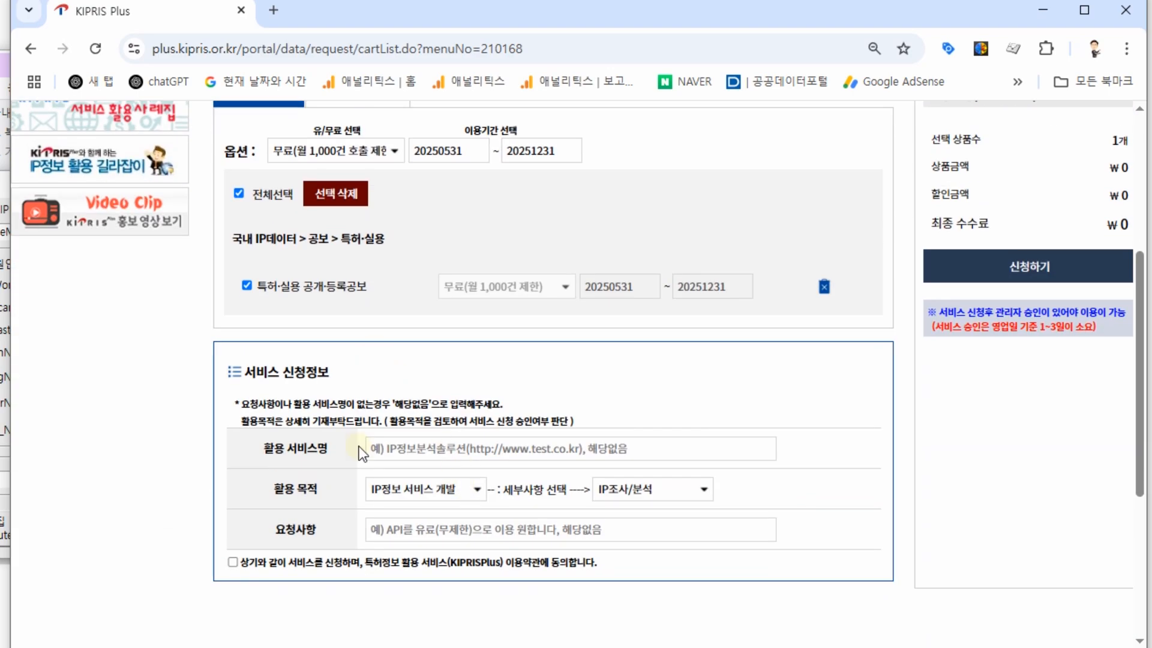
left_click(405, 449)
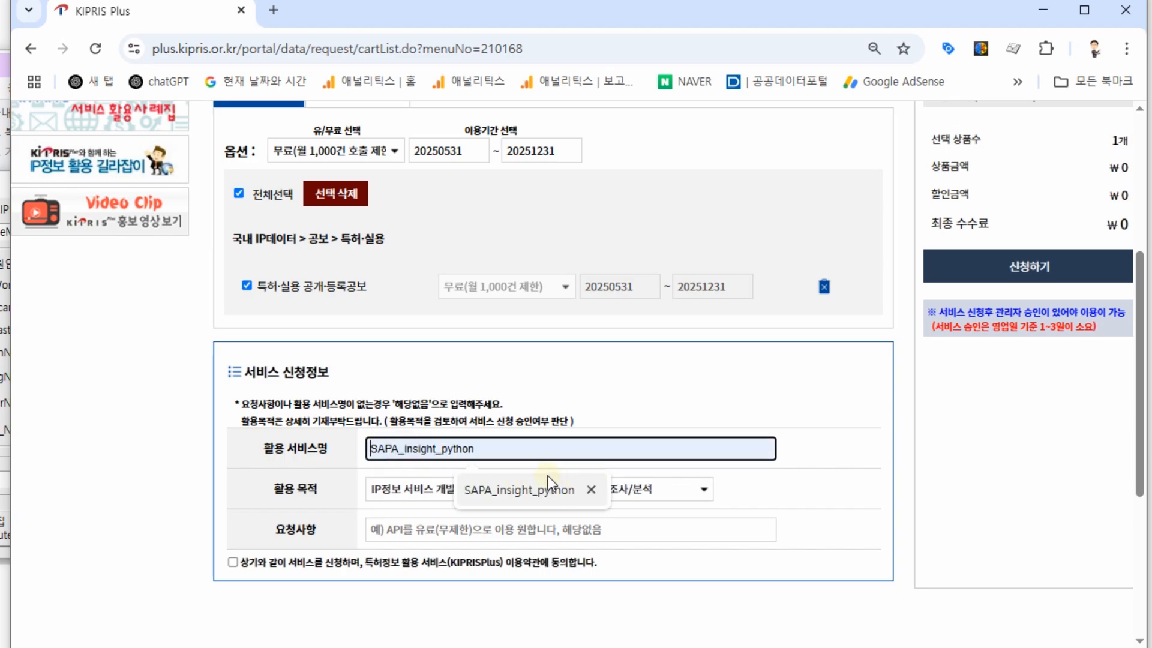
type("S")
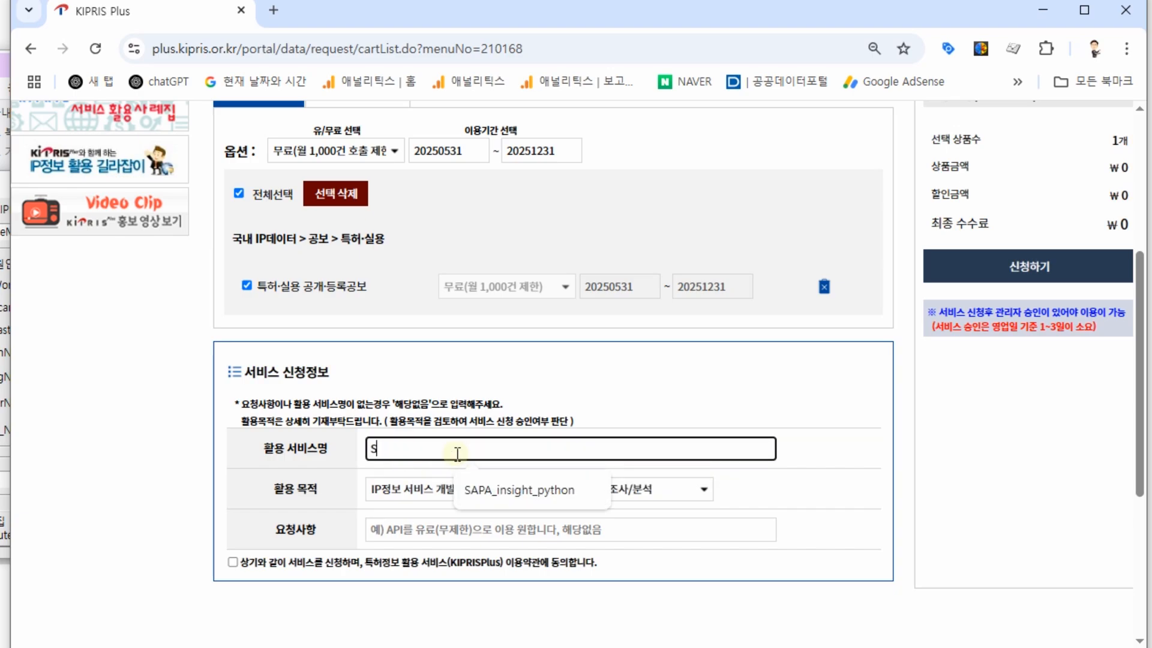
type("APA_API")
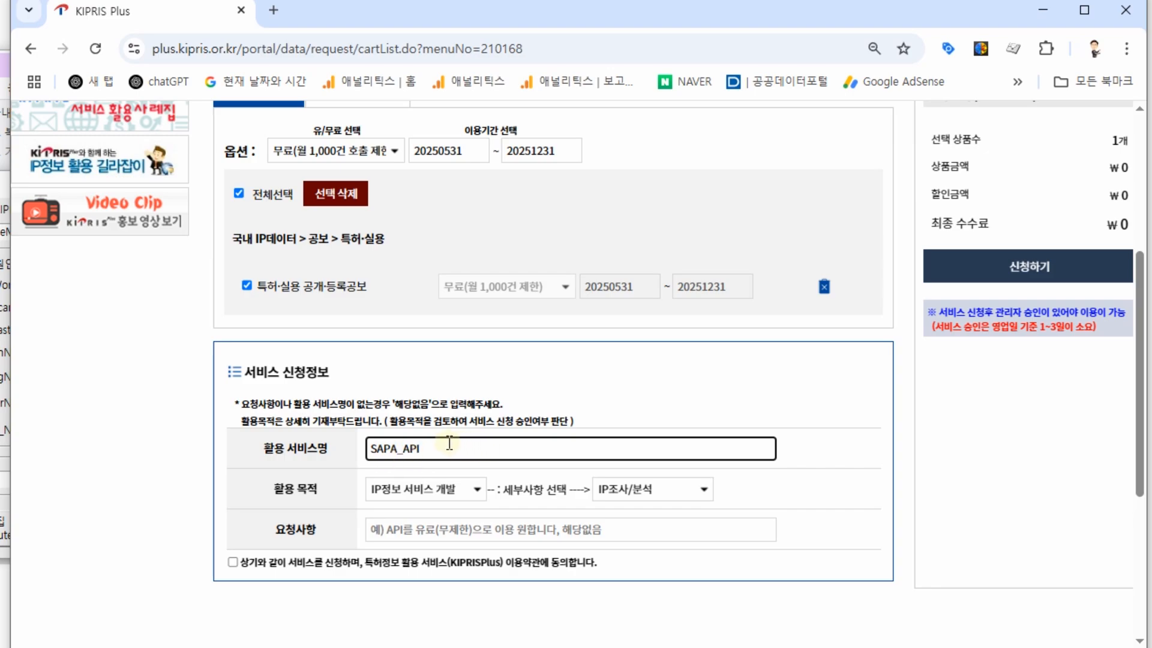
left_click(477, 489)
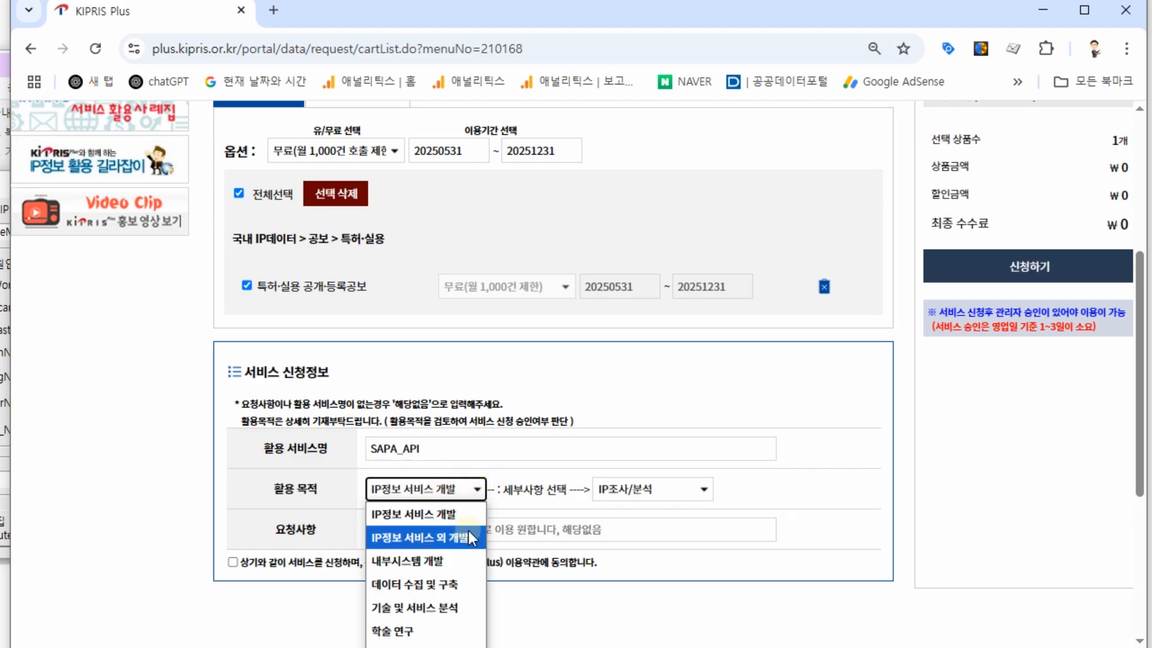
left_click(440, 607)
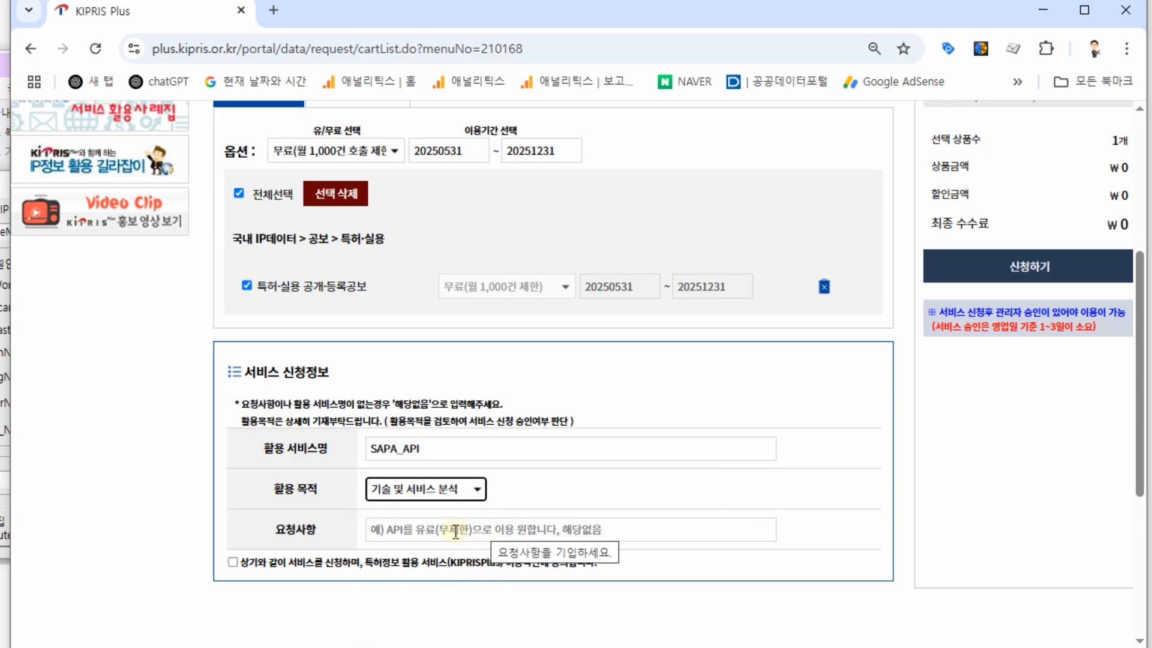
left_click(231, 564)
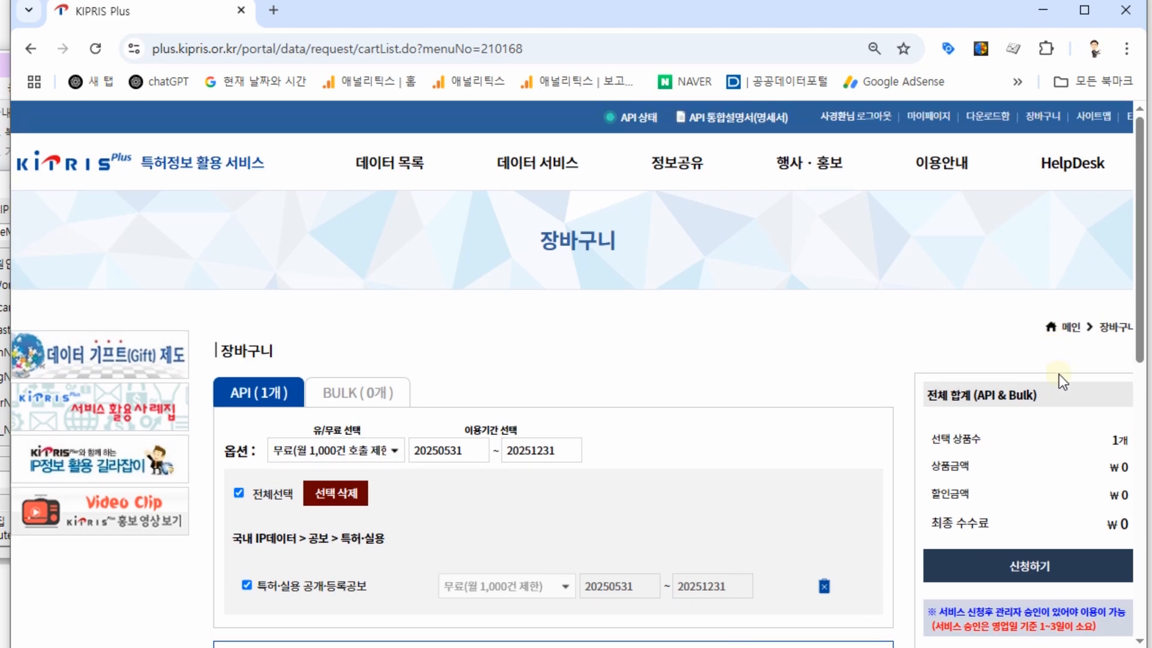
scroll(1056, 384, "down", 5)
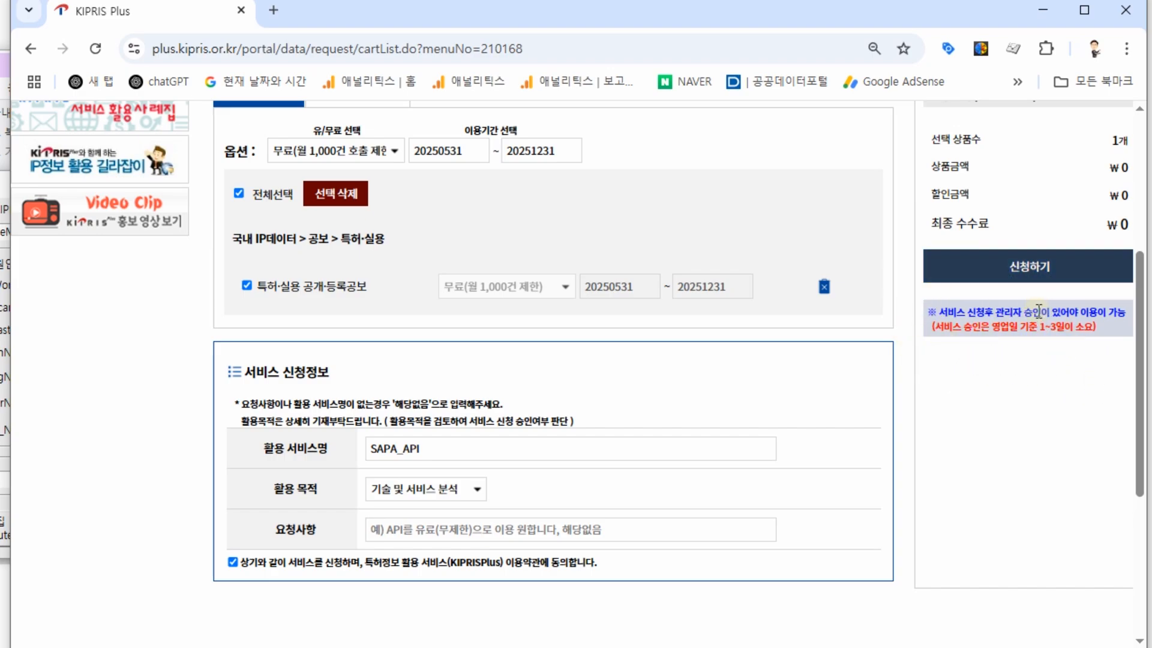
scroll(955, 365, "up", 5)
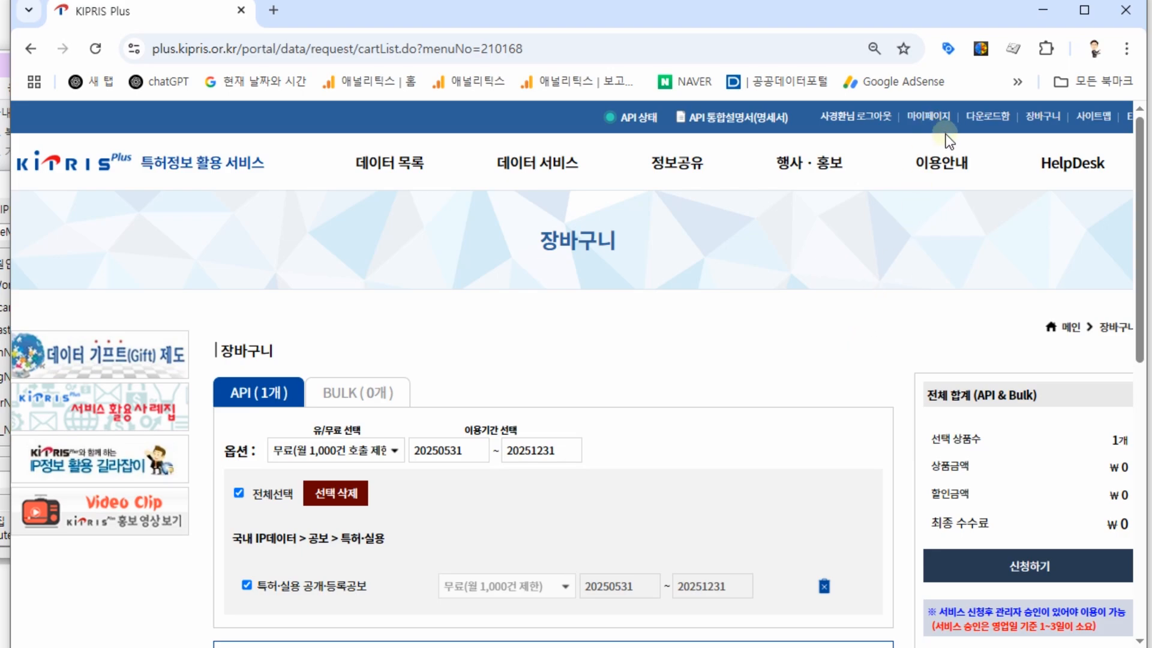
Open the API KEY 관리 page of the account and move the KIPRIS collection window out of its way.
mouse_move(949, 141)
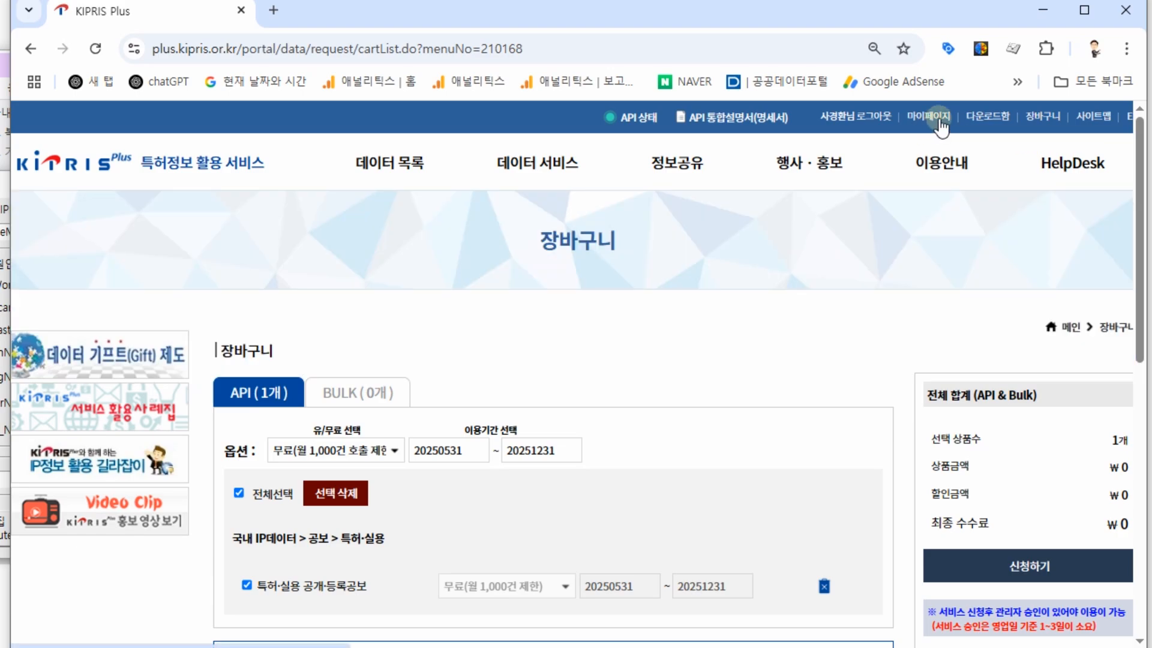
left_click(940, 120)
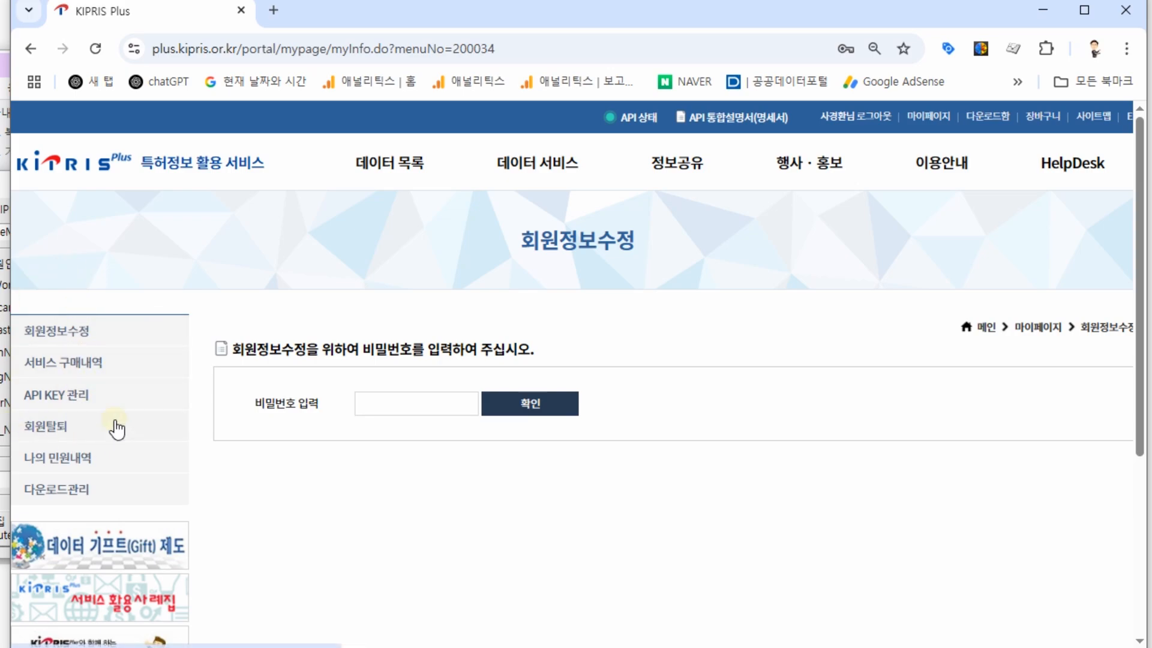
left_click(73, 396)
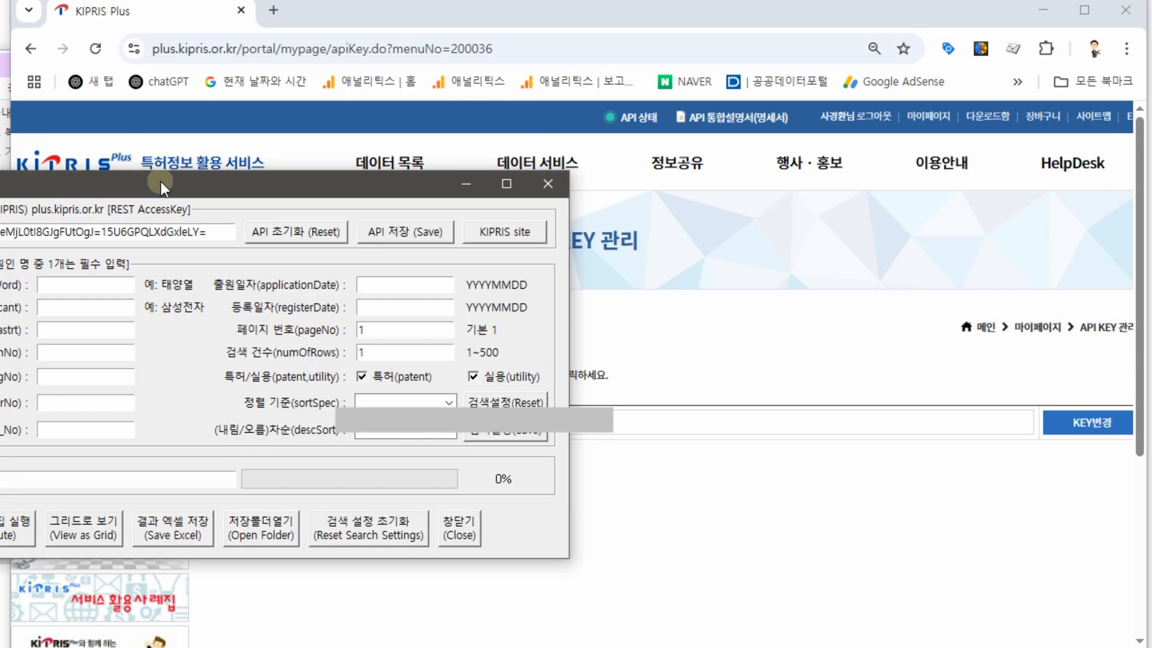
left_click_drag(163, 182, 195, 204)
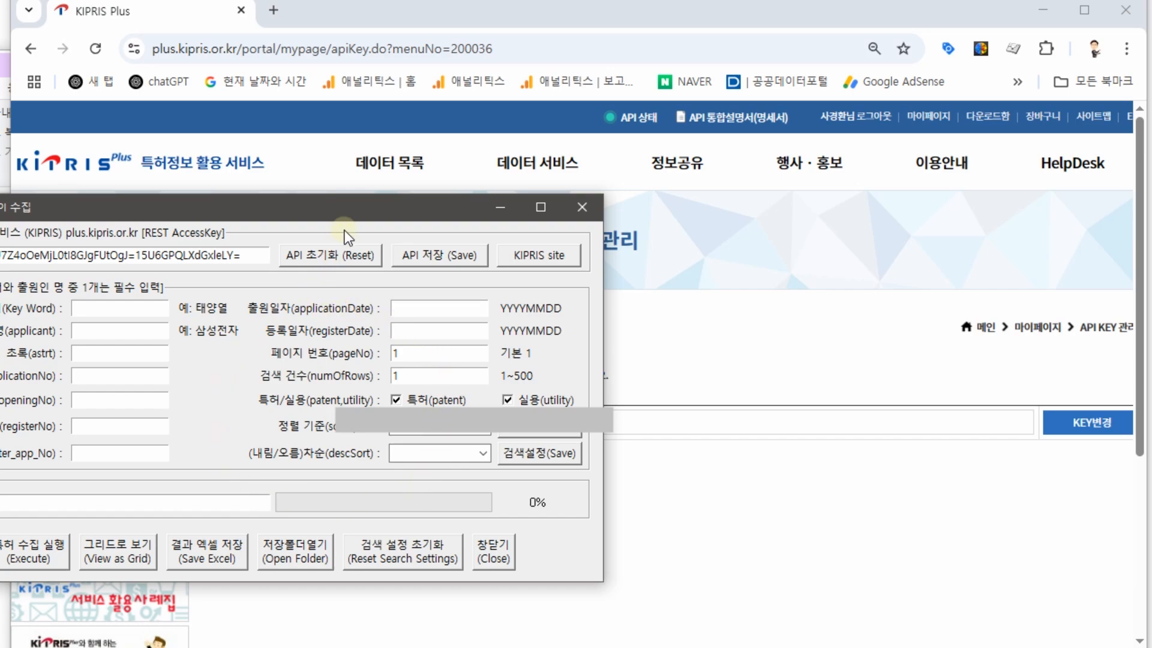
left_click_drag(355, 210, 0, 221)
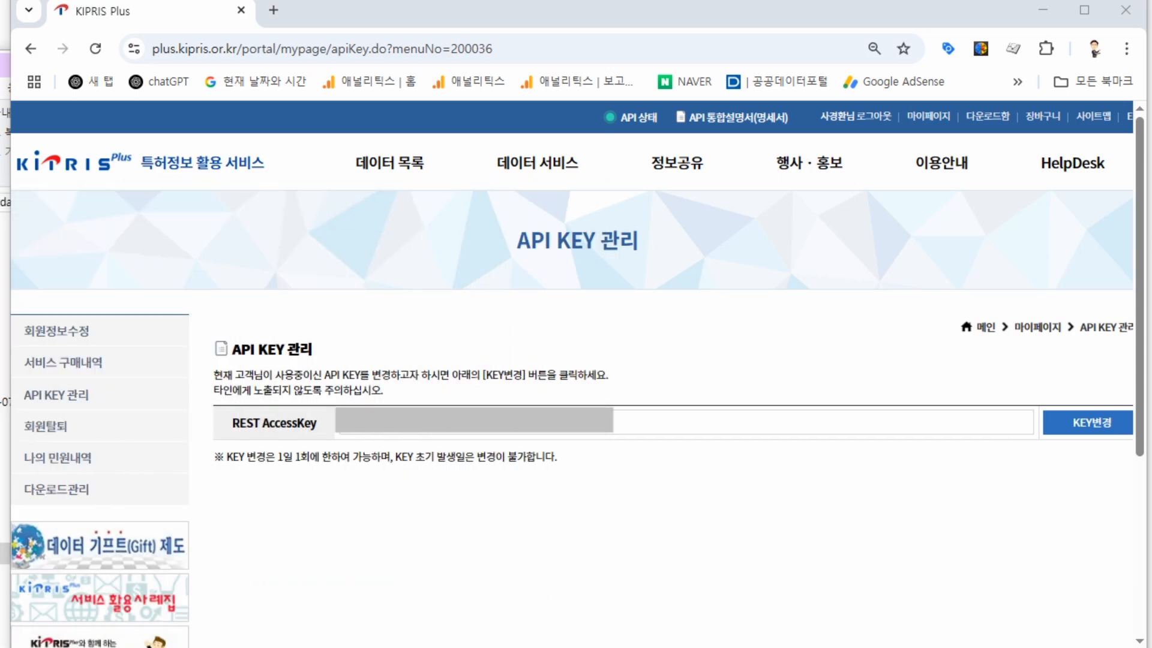